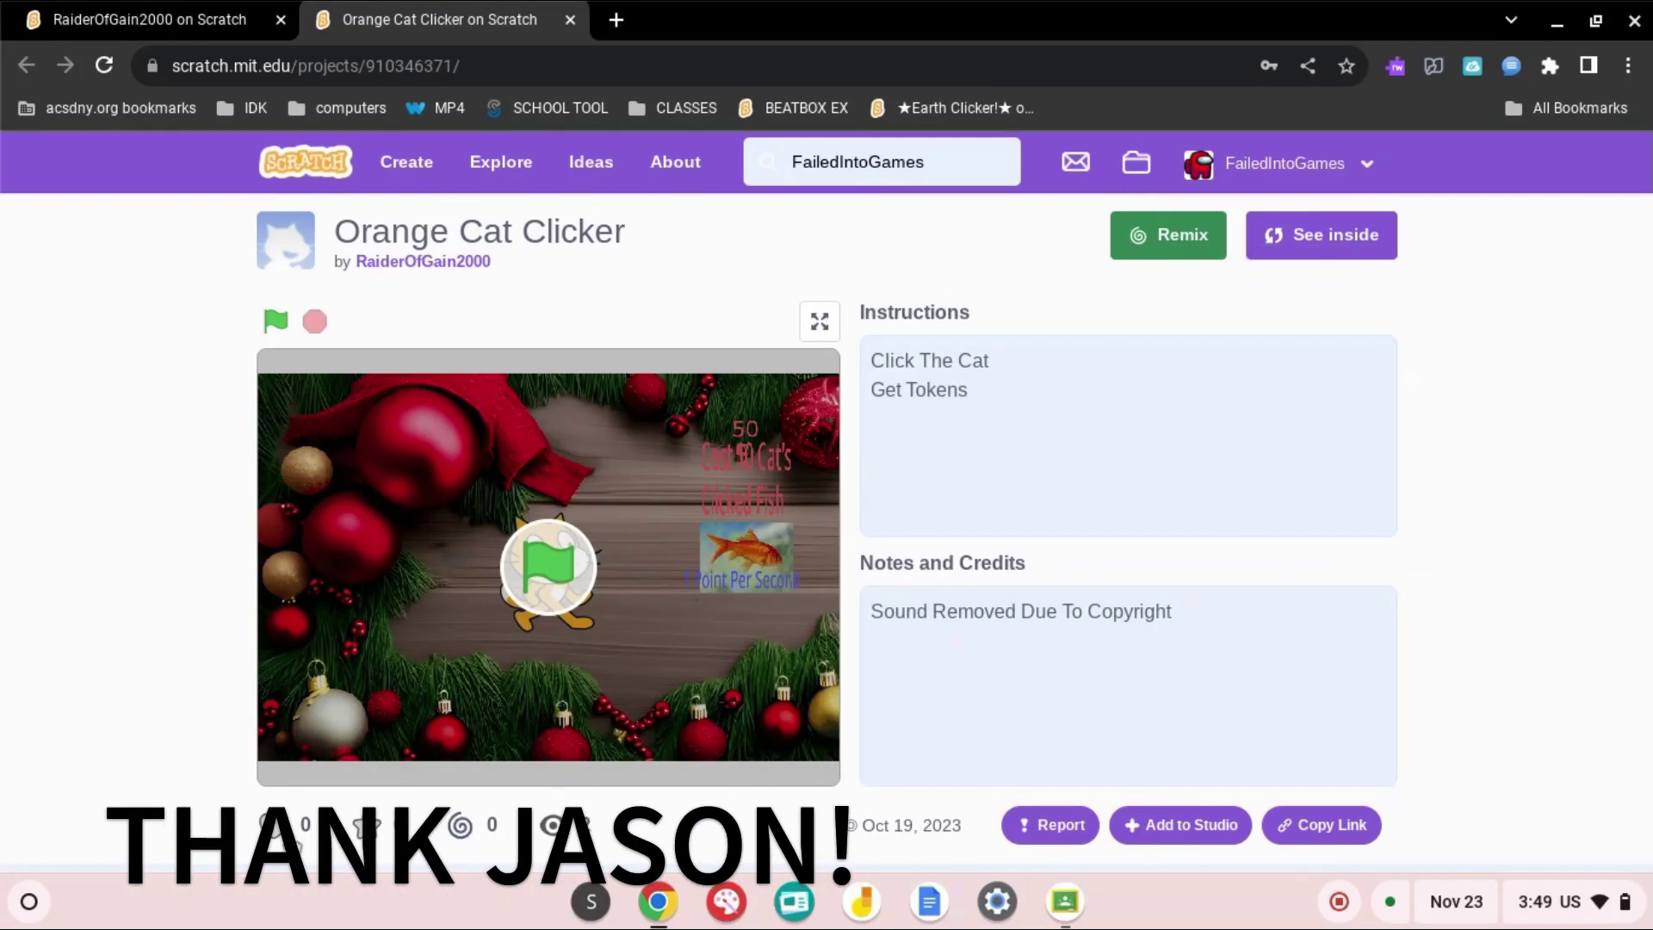
Step: Love the Orange Cat Clicker project on its page
{"action": "left_click", "coordinate": [159, 655]}
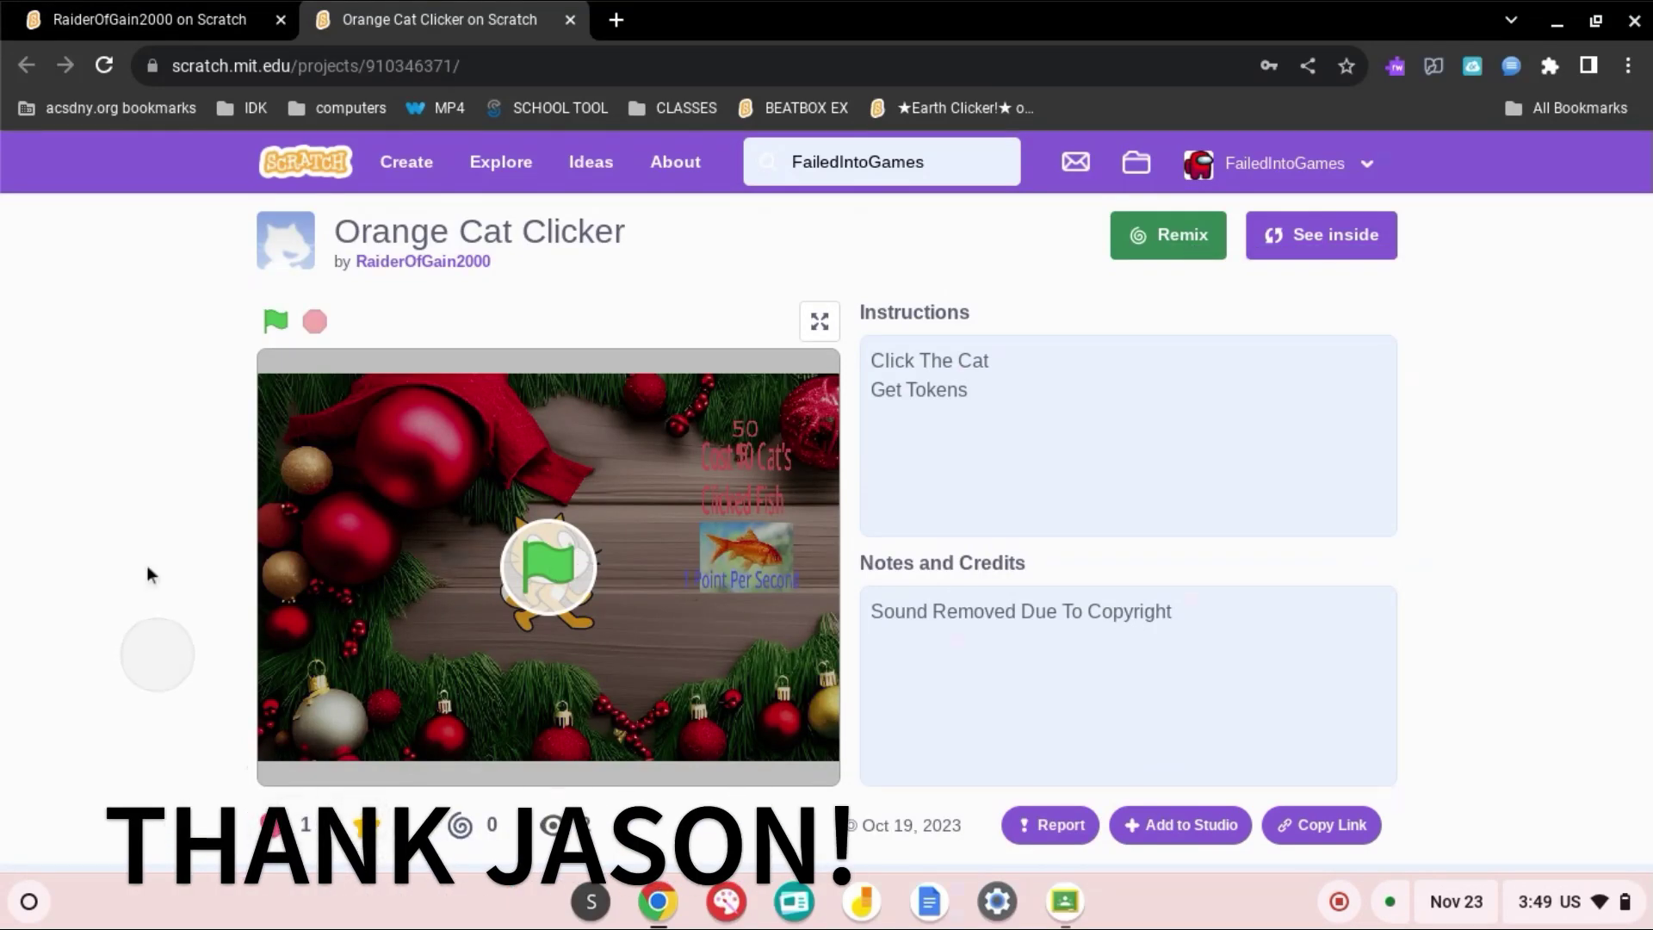
{"action": "left_click", "coordinate": [565, 302]}
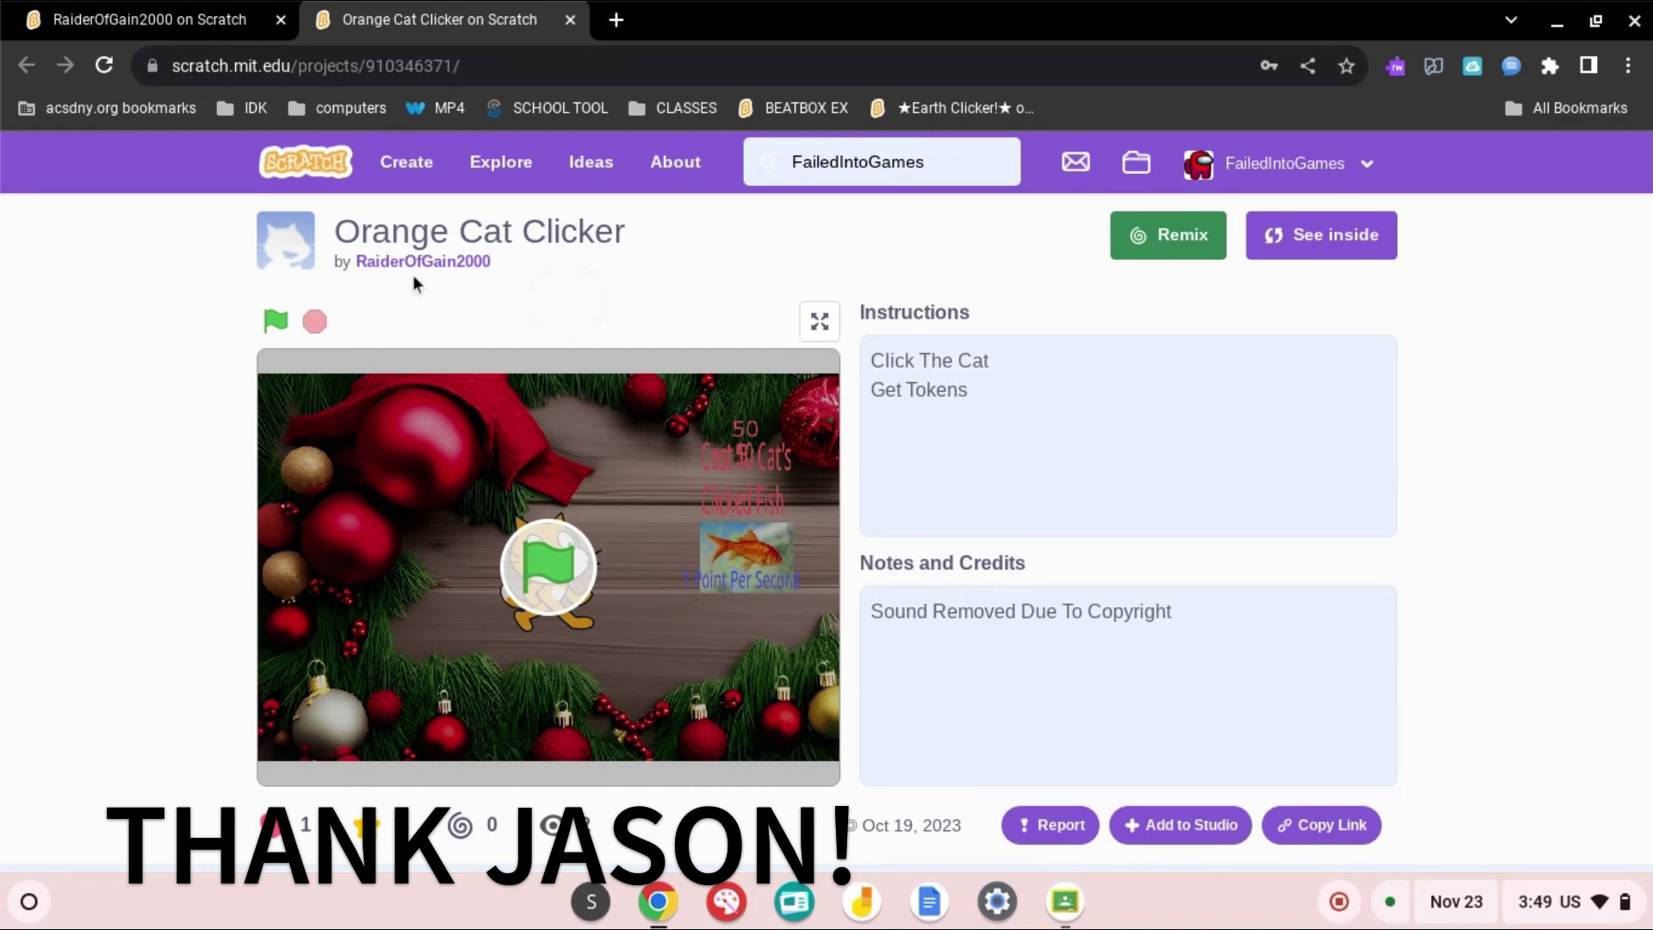
{"action": "left_click", "coordinate": [654, 295]}
{"action": "scroll", "coordinate": [1274, 315], "scroll_direction": "down", "scroll_amount": 2}
{"action": "scroll", "coordinate": [1273, 314], "scroll_direction": "up", "scroll_amount": 2}
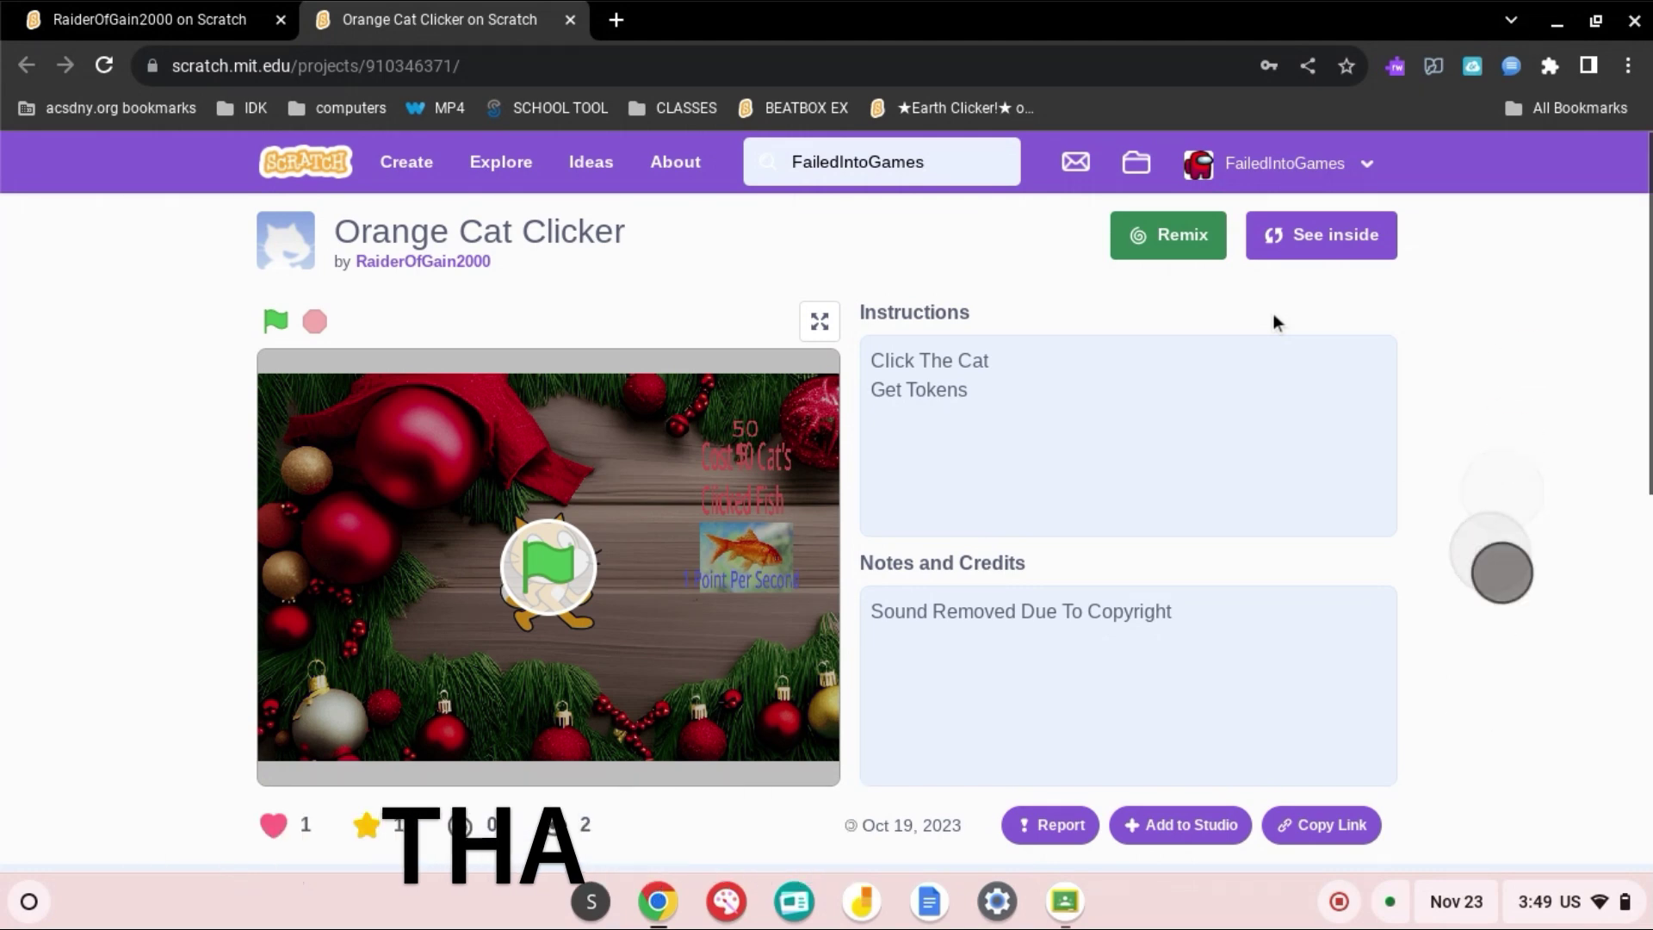
{"action": "scroll", "coordinate": [1274, 313], "scroll_direction": "down", "scroll_amount": 2}
{"action": "scroll", "coordinate": [1274, 314], "scroll_direction": "up", "scroll_amount": 2}
Step: Start the game with the green flag and click the cat to reach 3 points
{"action": "left_click", "coordinate": [1477, 418]}
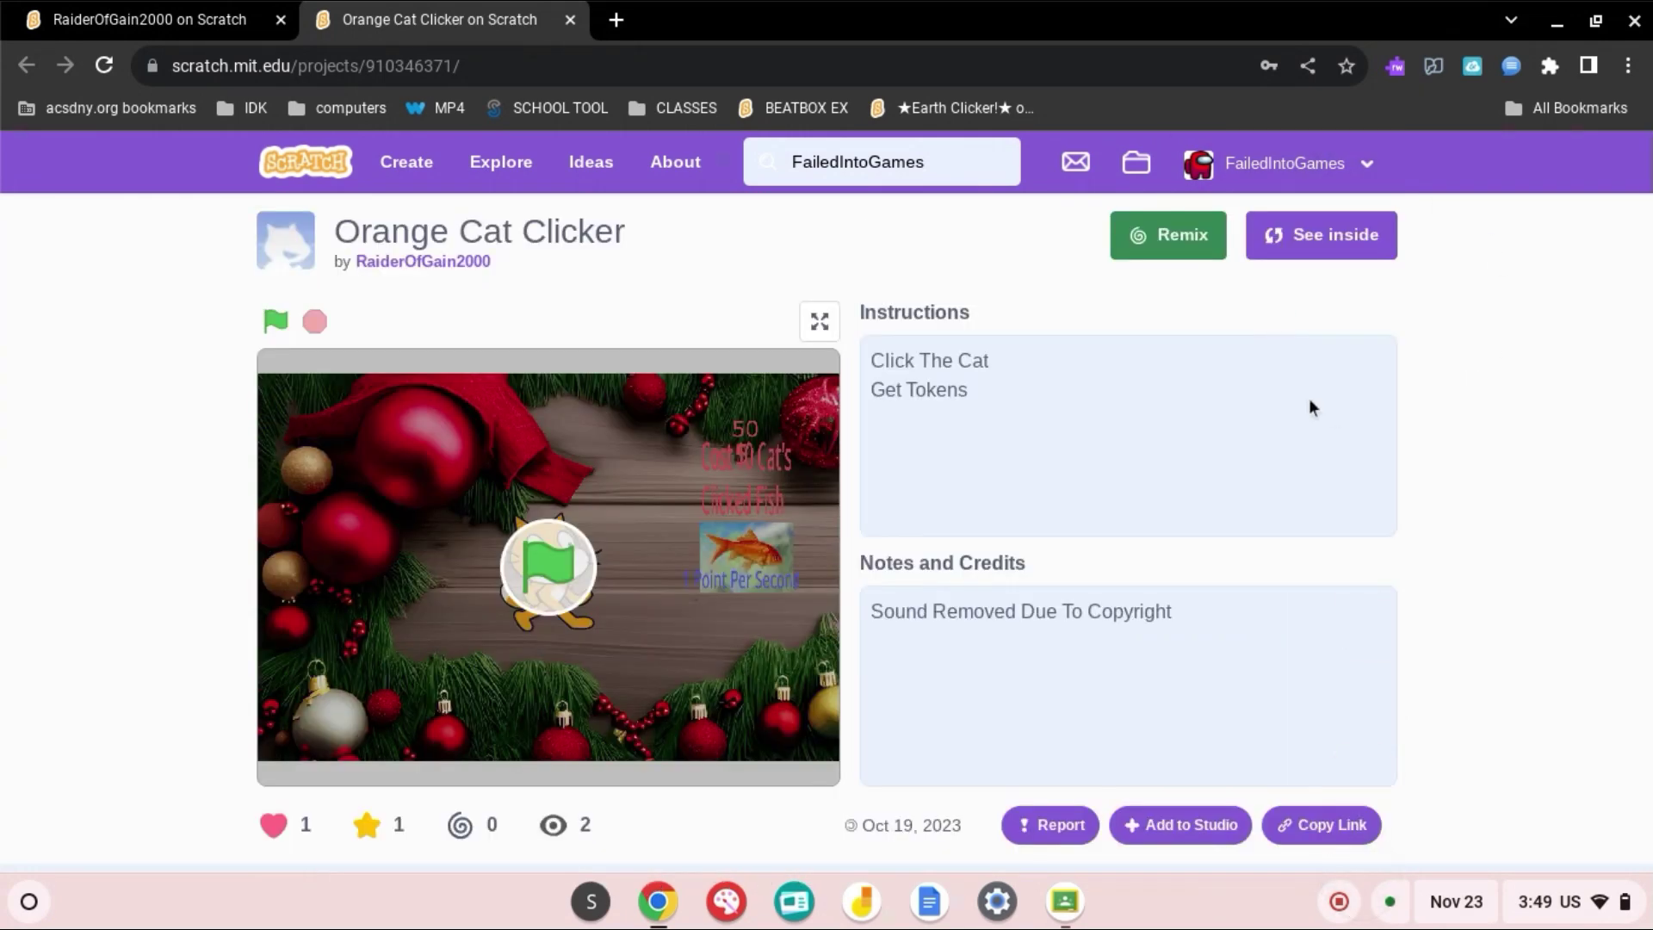
{"action": "left_click", "coordinate": [513, 579]}
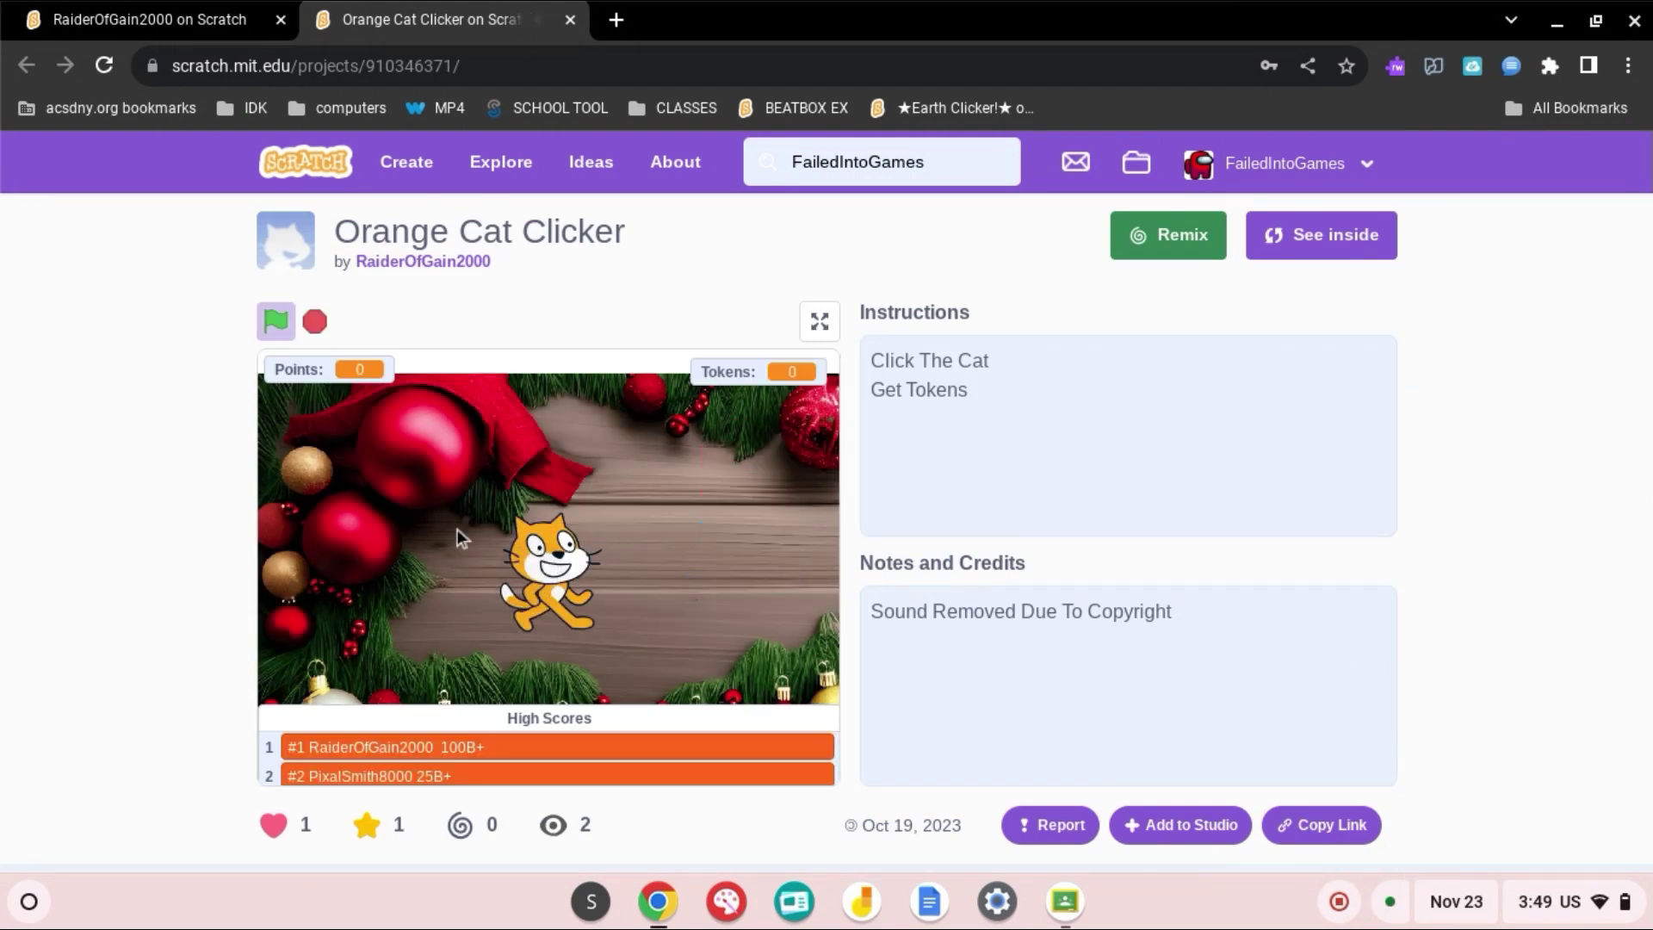
{"action": "left_click", "coordinate": [543, 569]}
Step: Remix and share 'Orange Cat Clicker remix', then go to My Stuff via the account menu
{"action": "left_click", "coordinate": [1178, 253]}
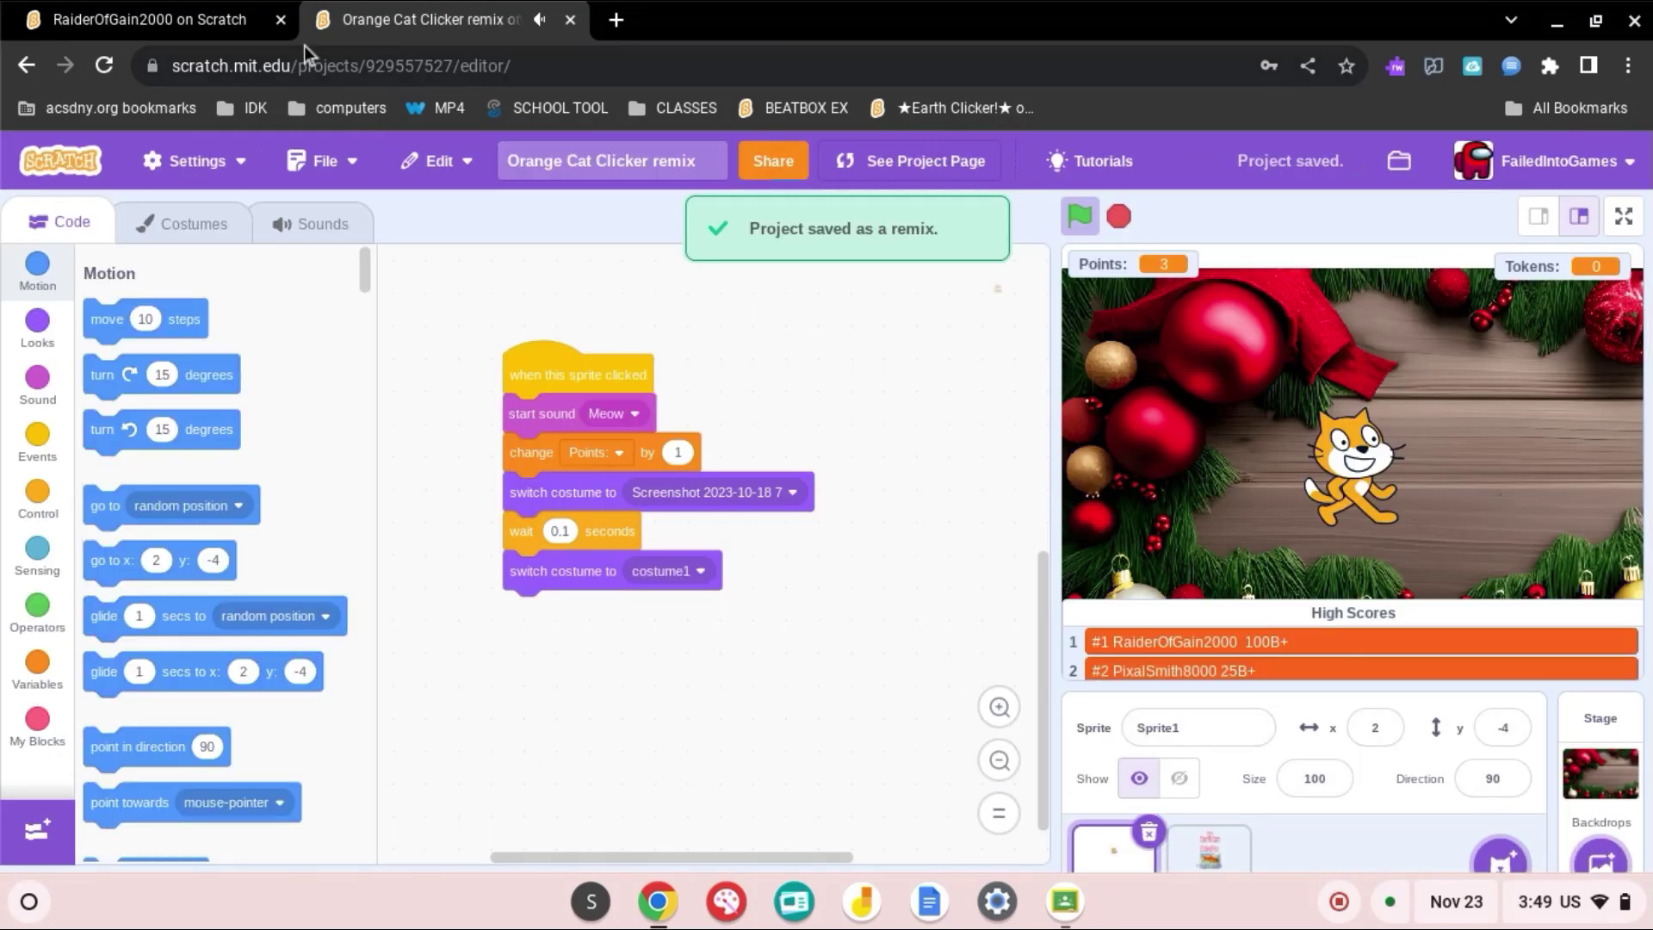
{"action": "left_click", "coordinate": [762, 164]}
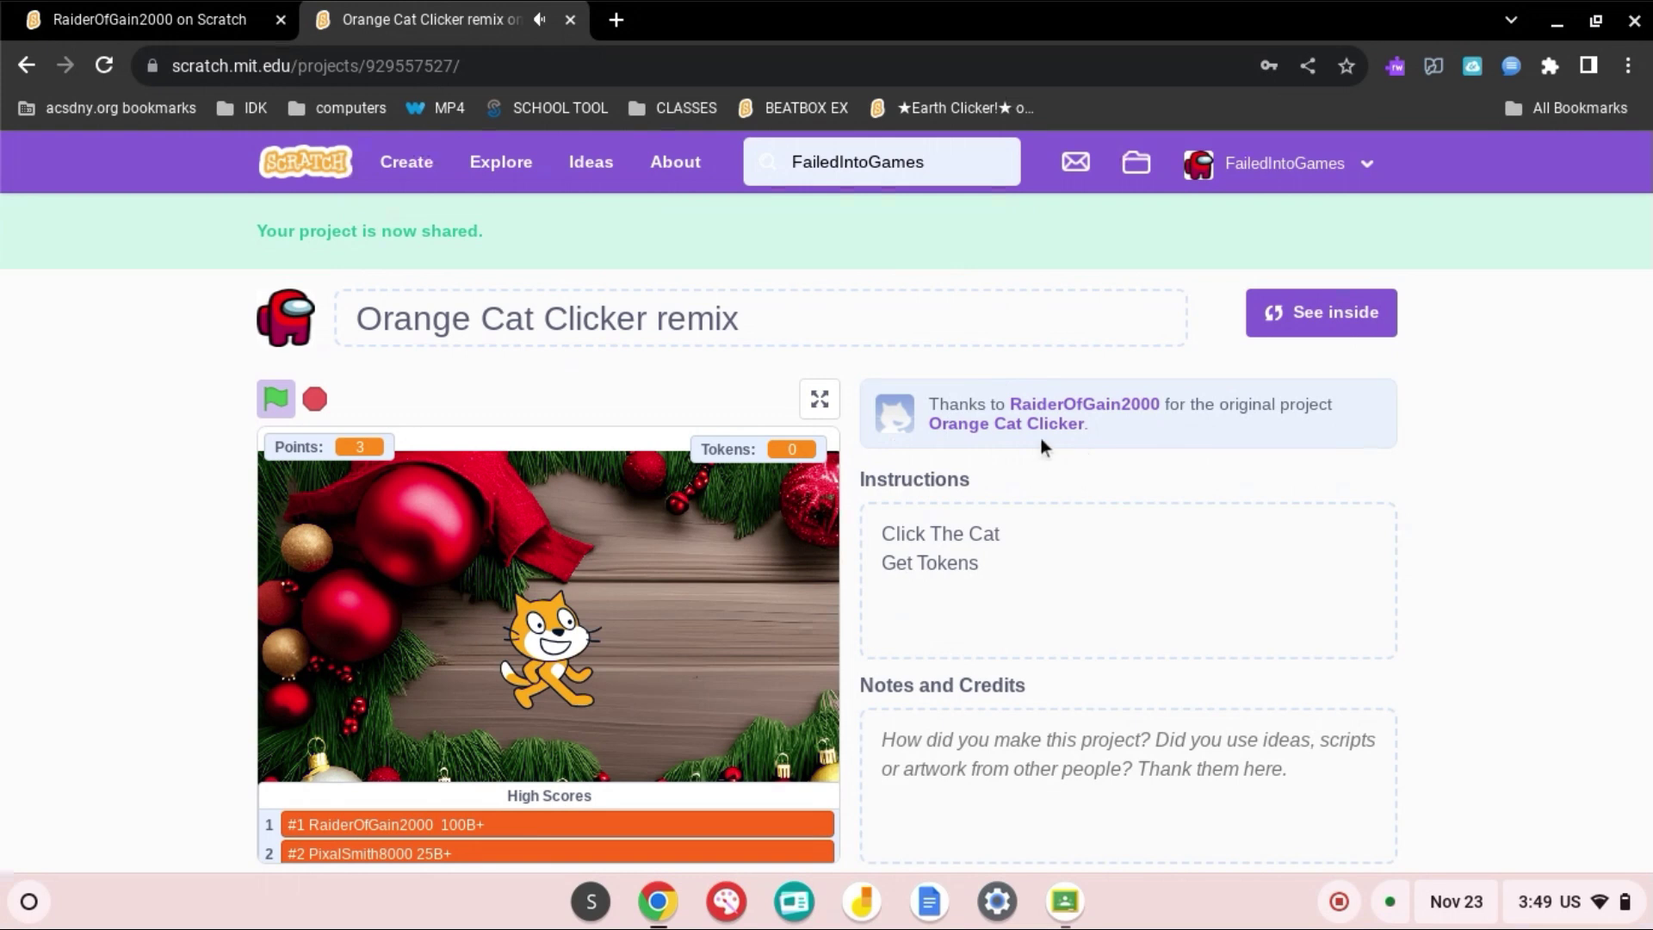
{"action": "left_click", "coordinate": [1356, 165]}
{"action": "left_click", "coordinate": [1296, 263]}
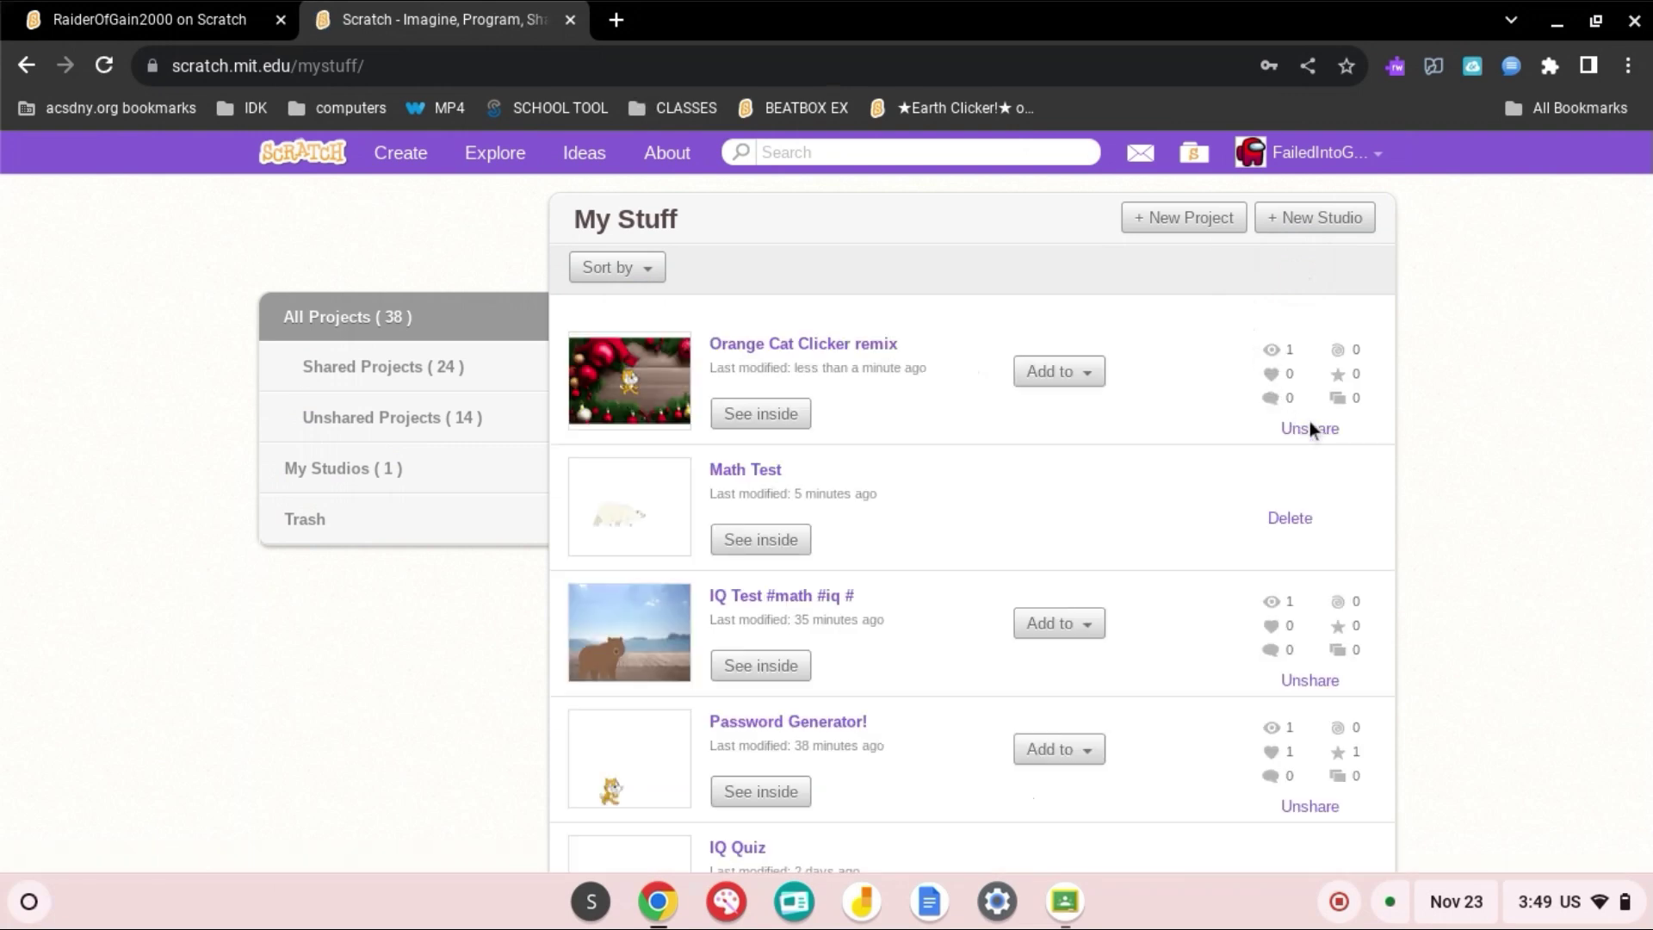
Step: Unshare 'Orange Cat Clicker remix' in My Stuff and close that tab
{"action": "left_click", "coordinate": [1310, 427]}
{"action": "key", "text": "ctrl+w"}
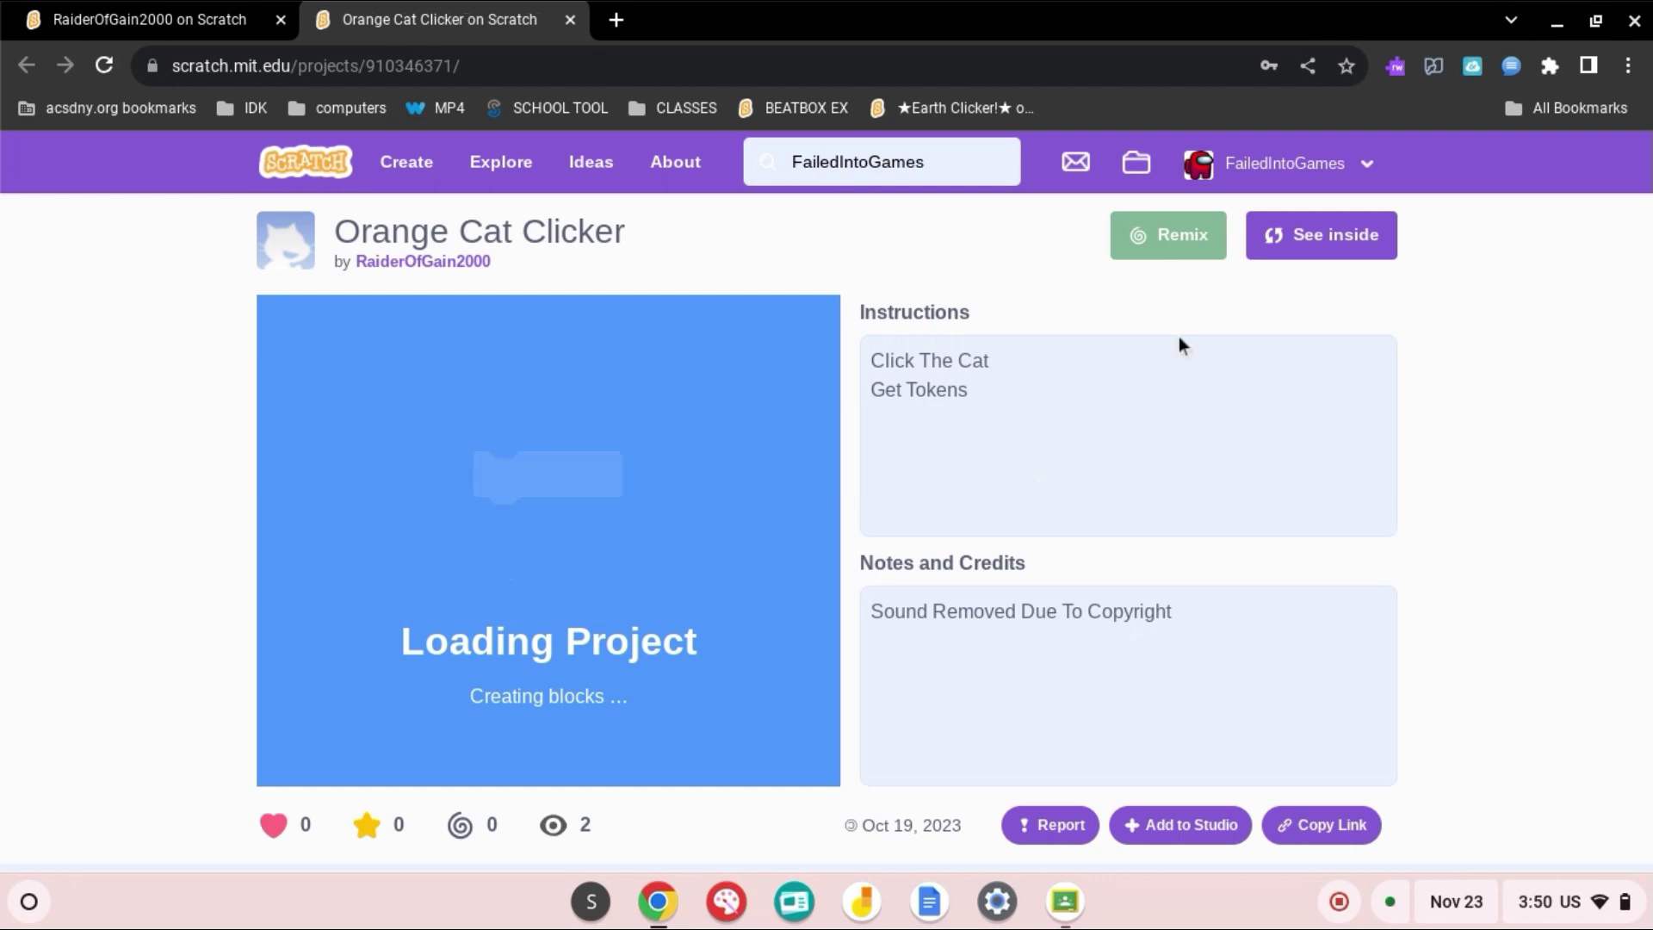
Step: From the original project's editor, save it to the computer as Orange Cat Clicker.sb3
{"action": "left_click", "coordinate": [1336, 245]}
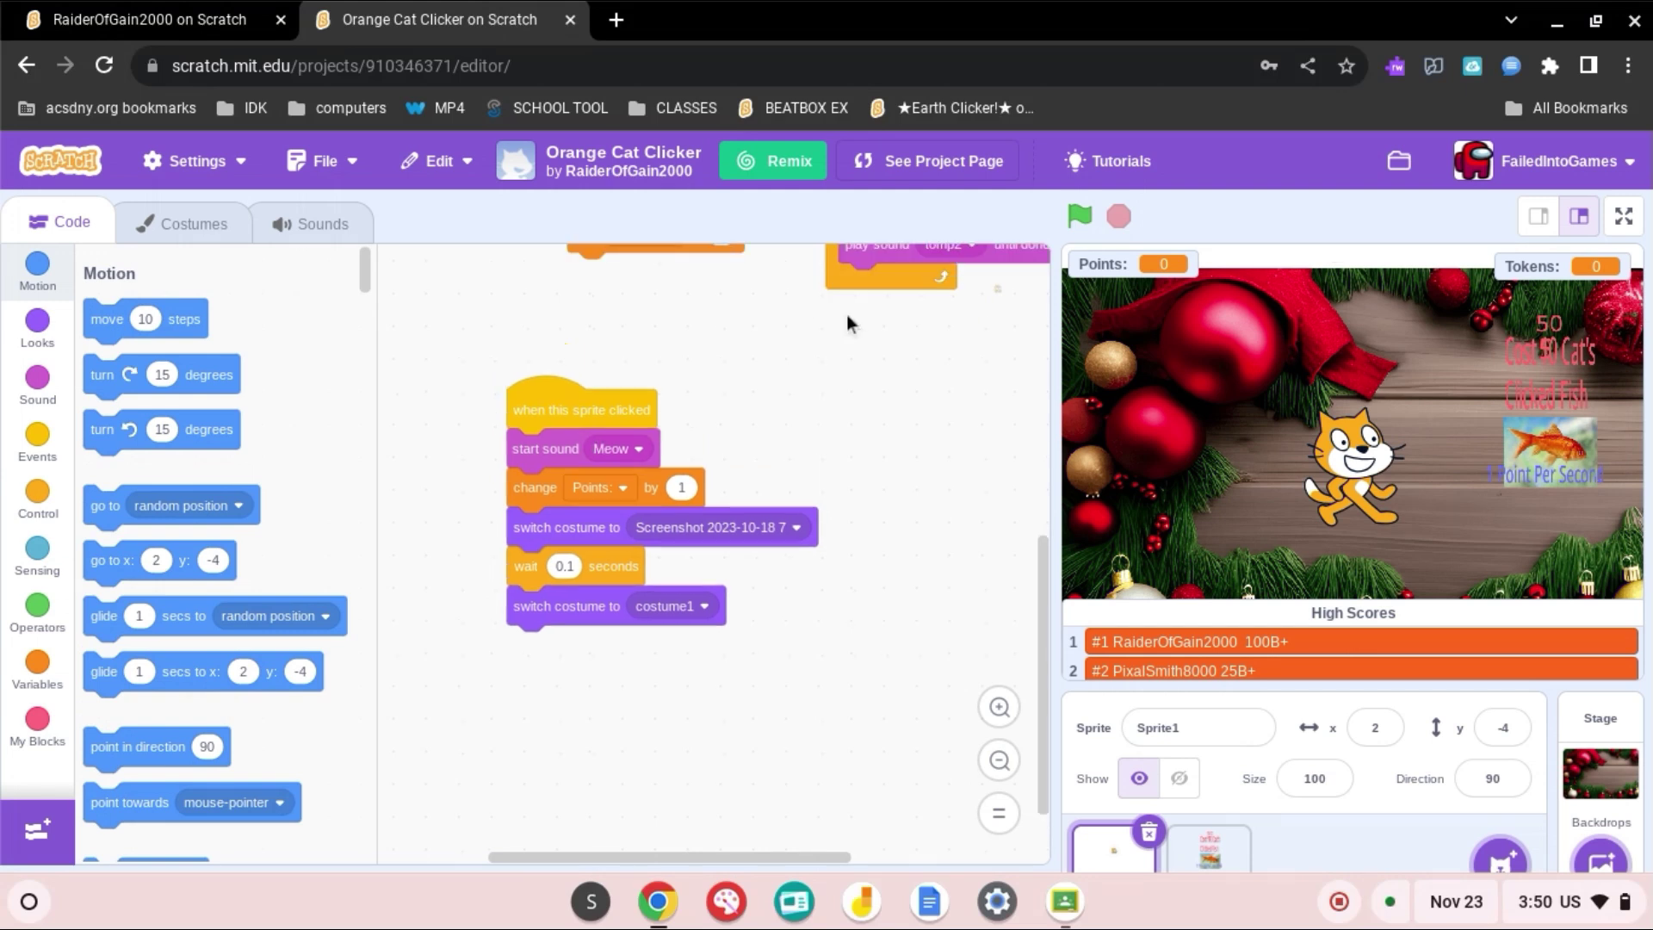
{"action": "left_click", "coordinate": [332, 175]}
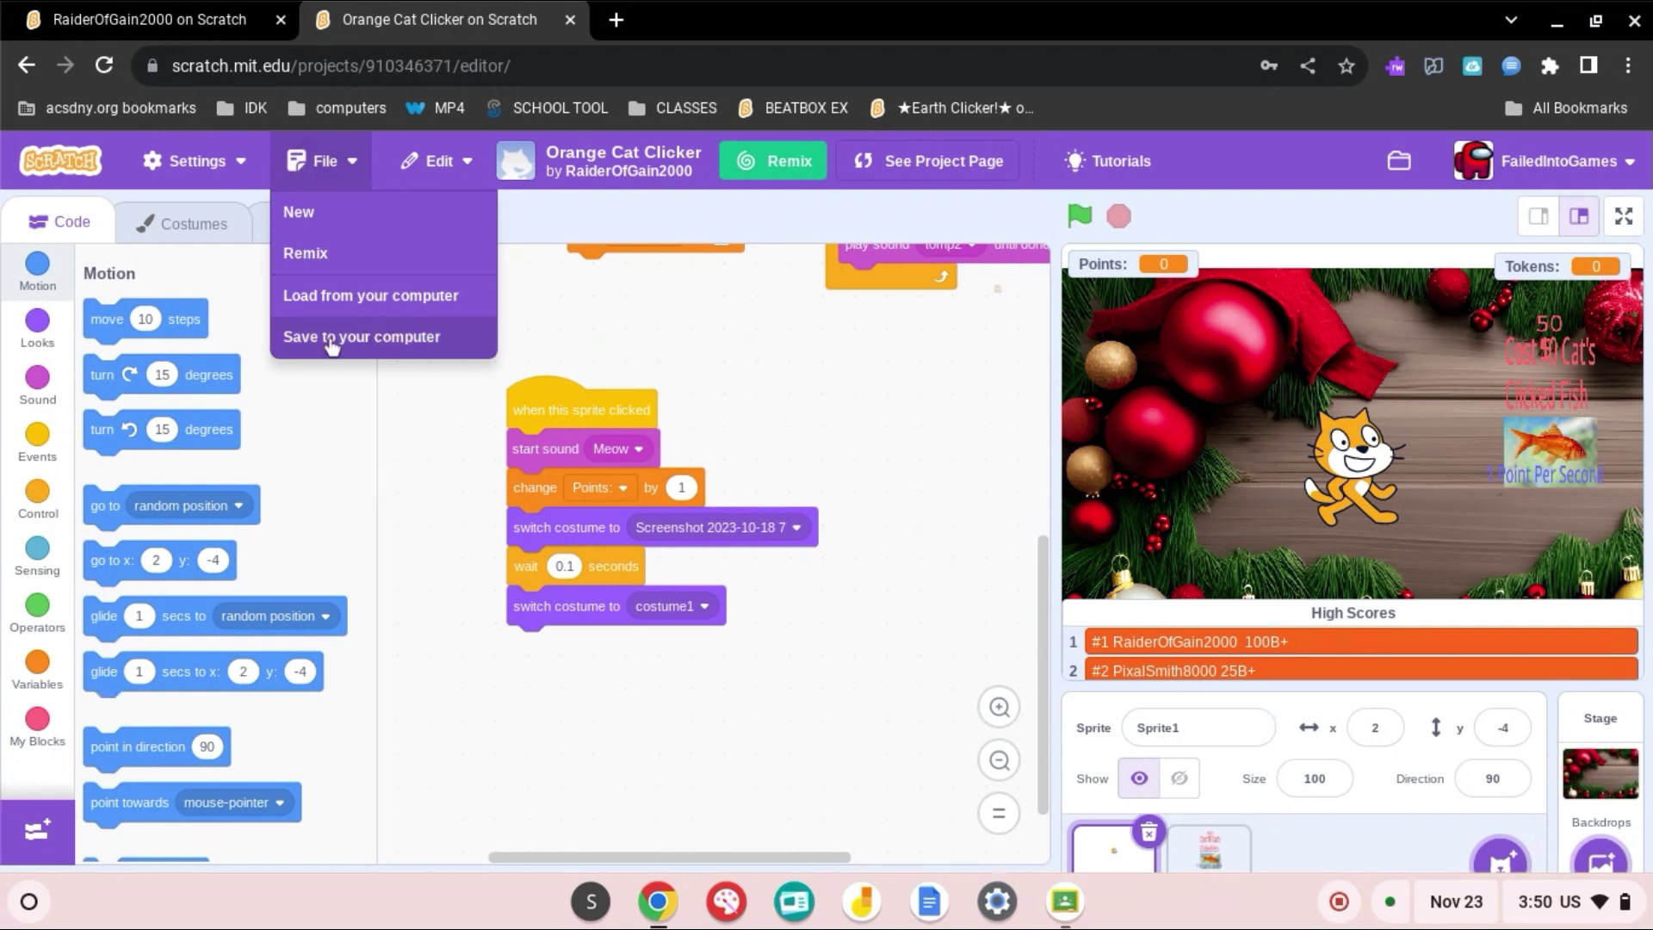
{"action": "left_click", "coordinate": [363, 350]}
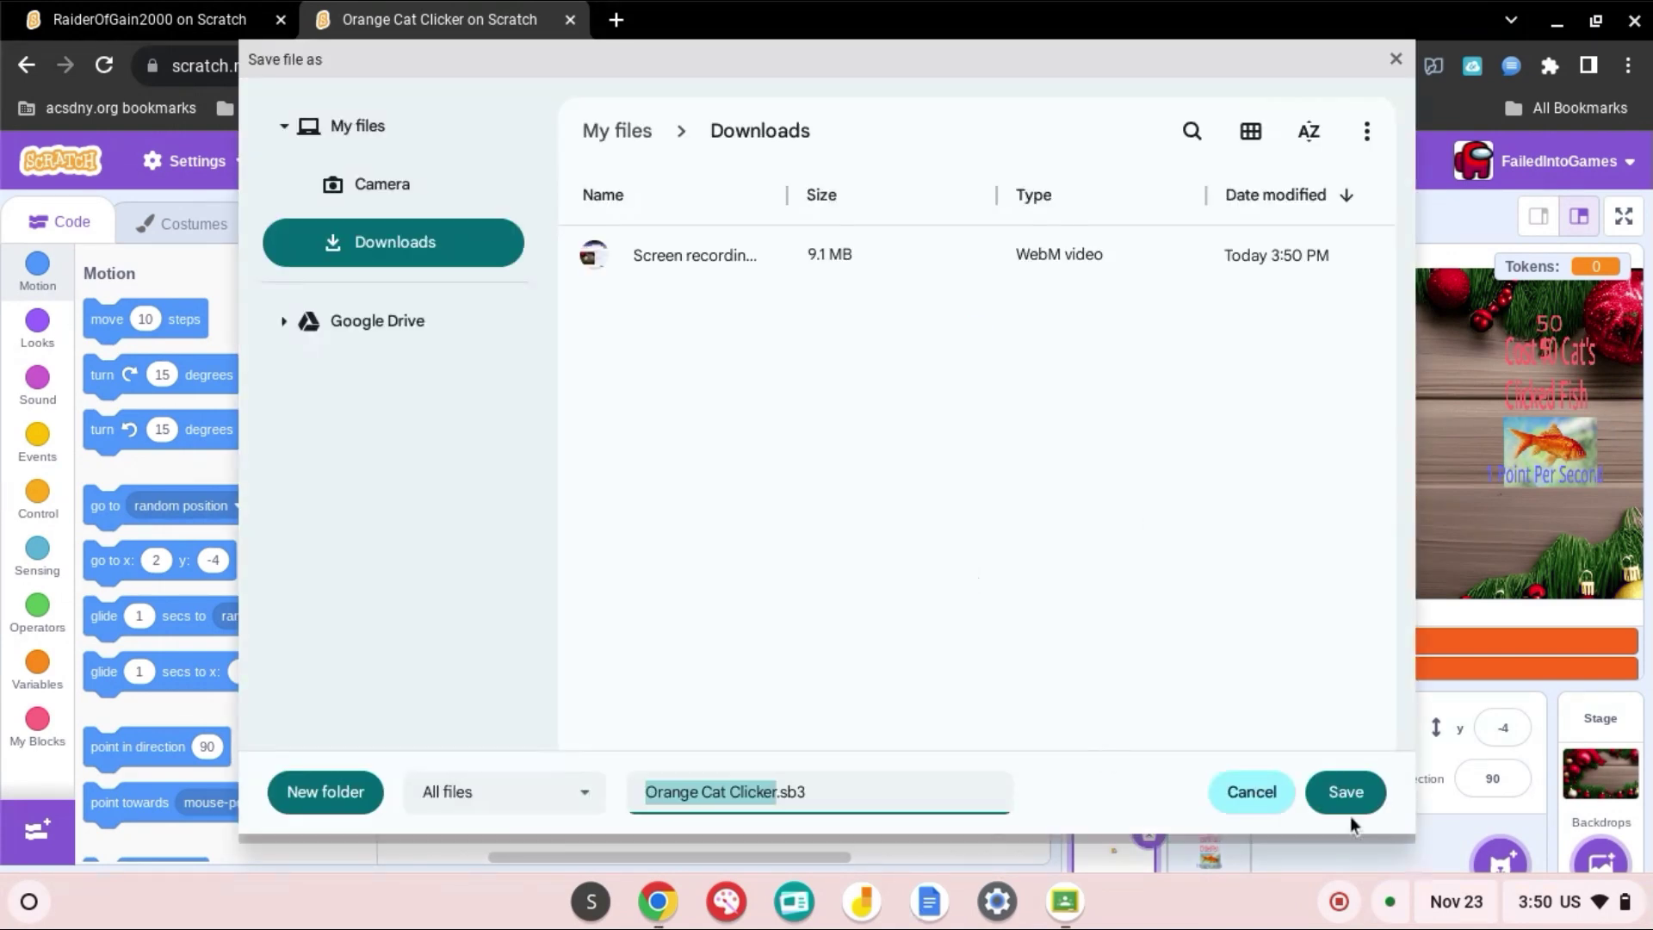
{"action": "left_click", "coordinate": [1340, 797]}
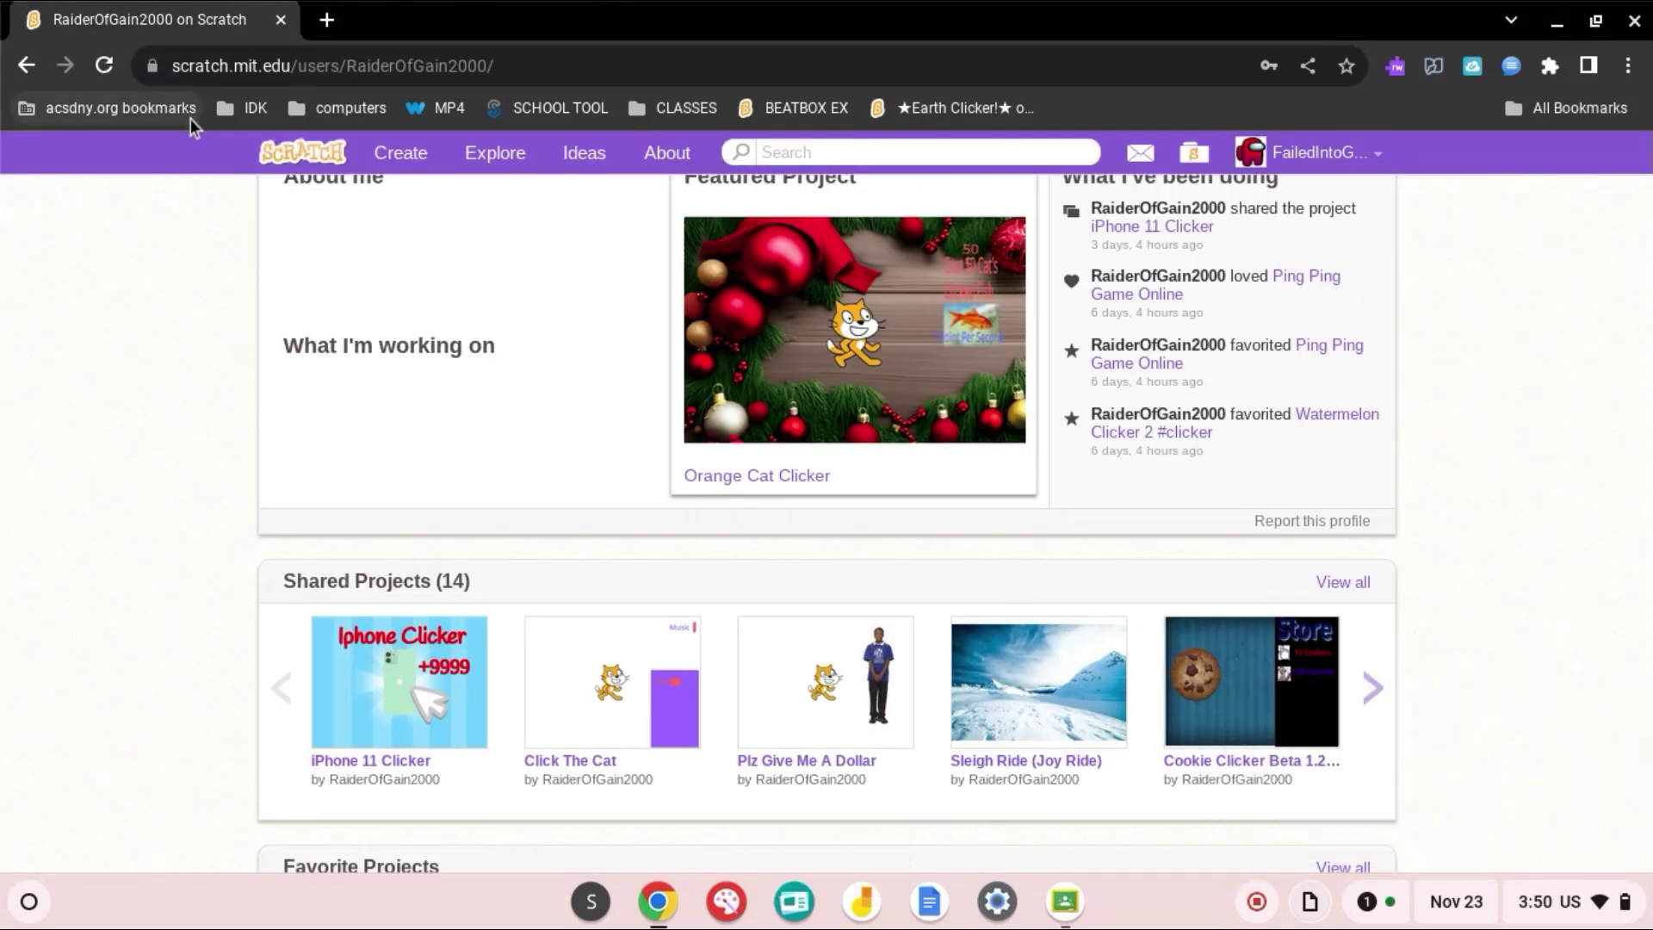
Step: Create a new Untitled project in the Scratch editor
{"action": "left_click", "coordinate": [409, 157]}
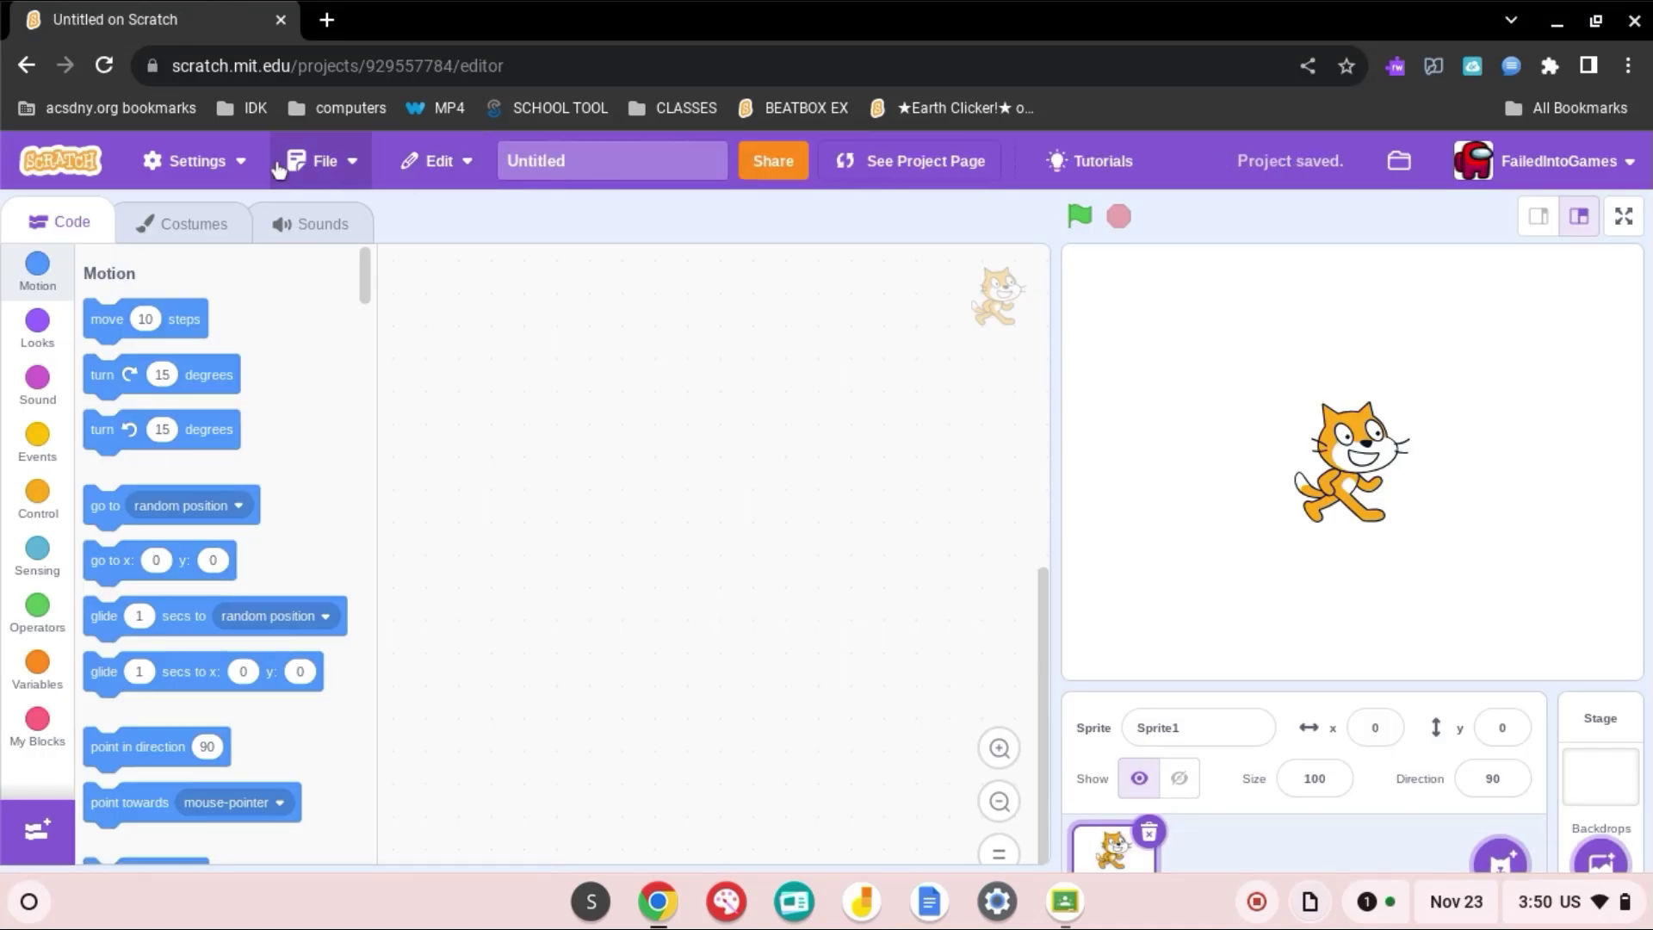
{"action": "left_click", "coordinate": [324, 166]}
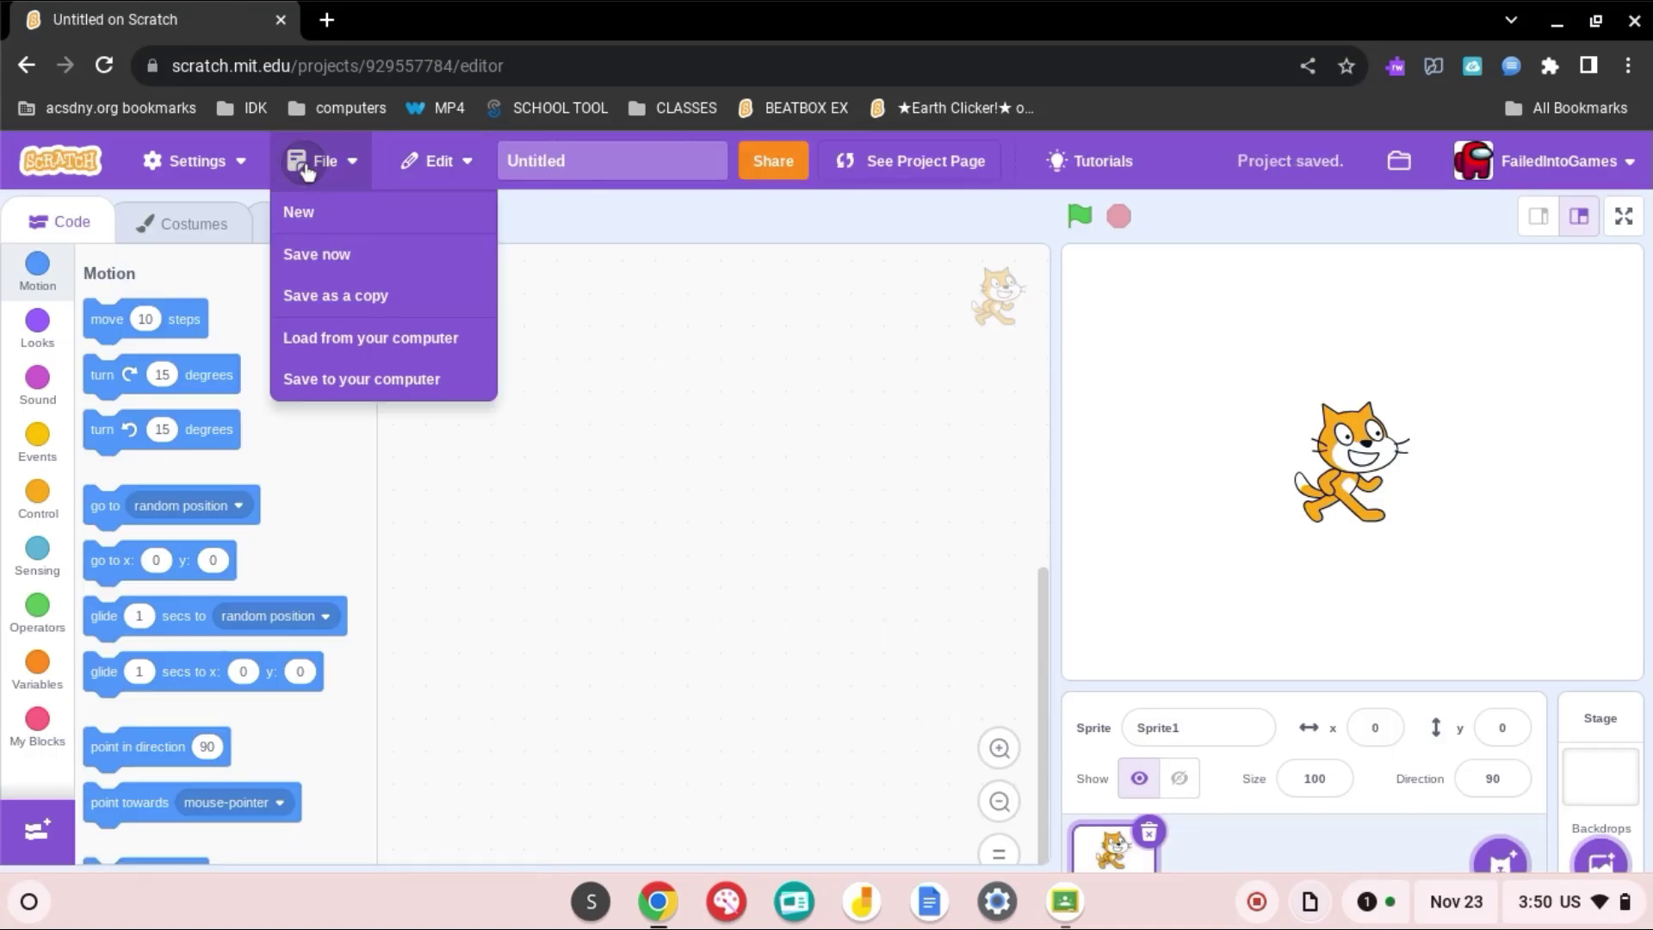
Step: Load Orange Cat Clicker.sb3 from Downloads, replacing the project, and rearrange its green-flag scripts
{"action": "left_click", "coordinate": [373, 340]}
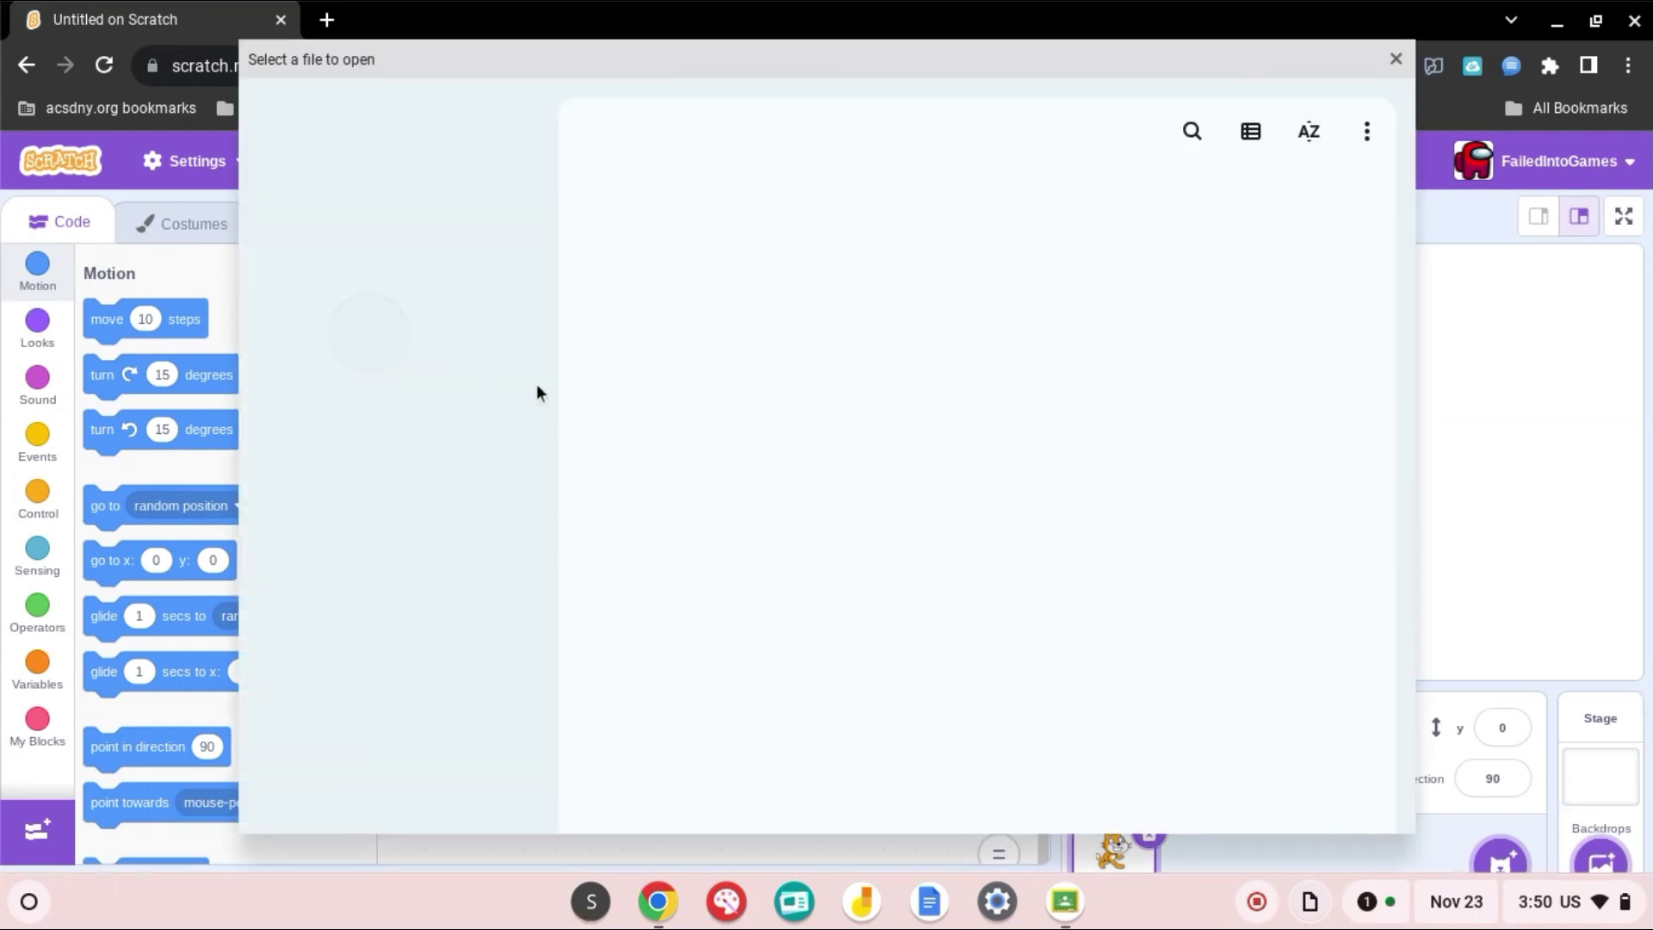
{"action": "double_click", "coordinate": [638, 270]}
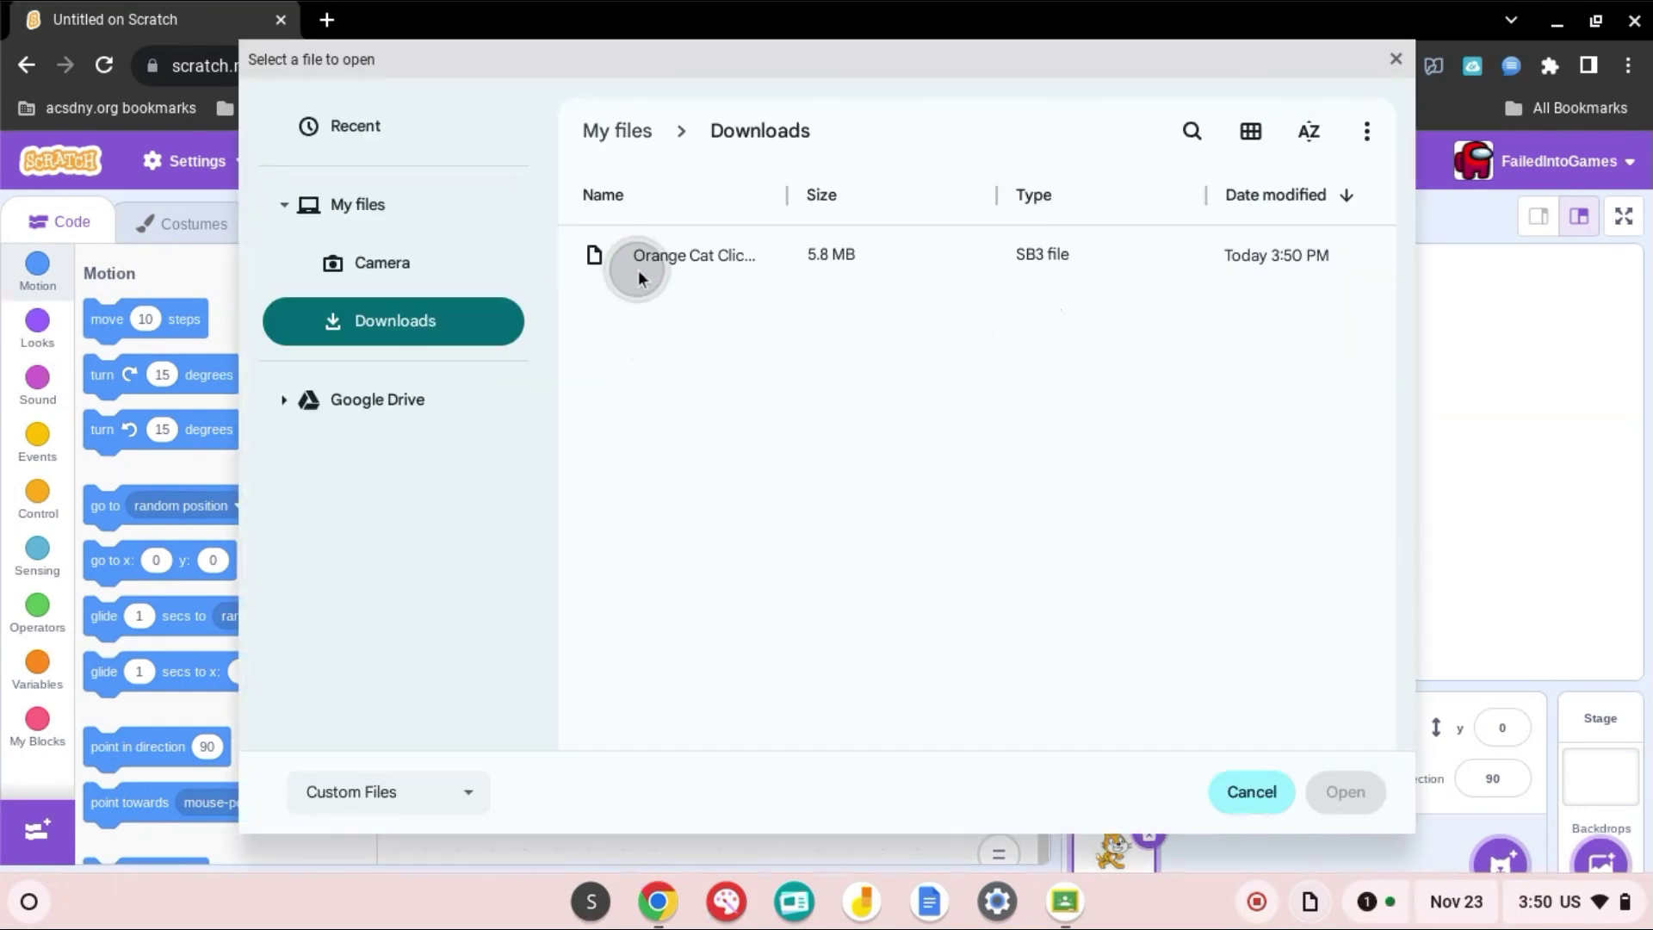
{"action": "left_click", "coordinate": [653, 260]}
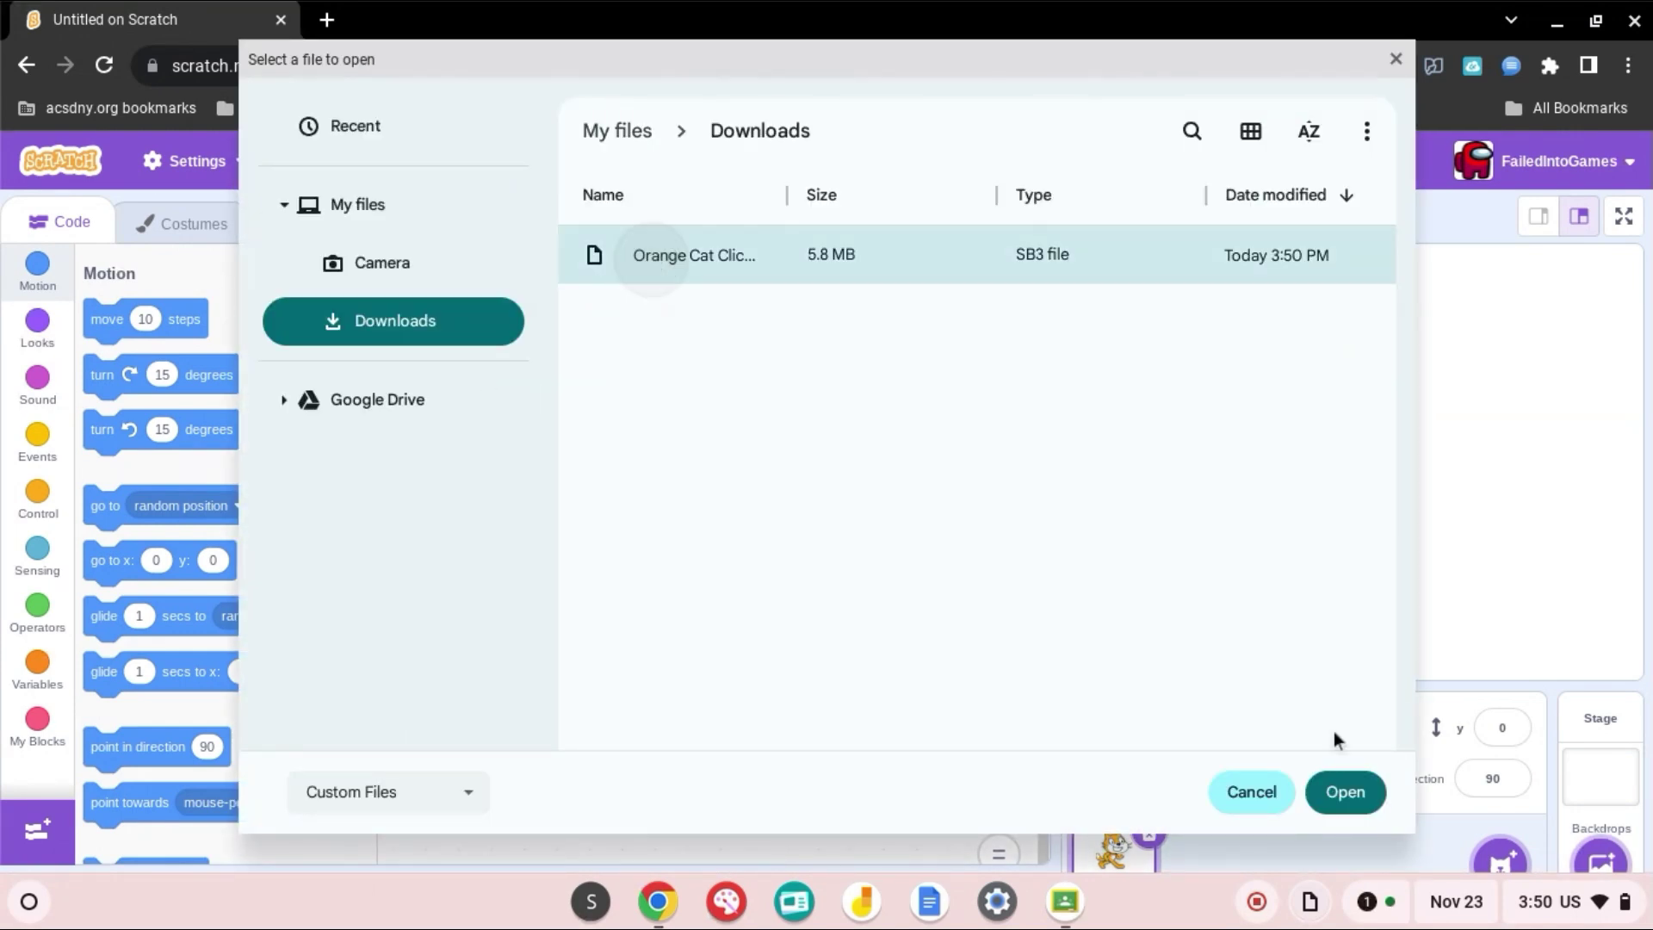
{"action": "left_click", "coordinate": [1345, 792]}
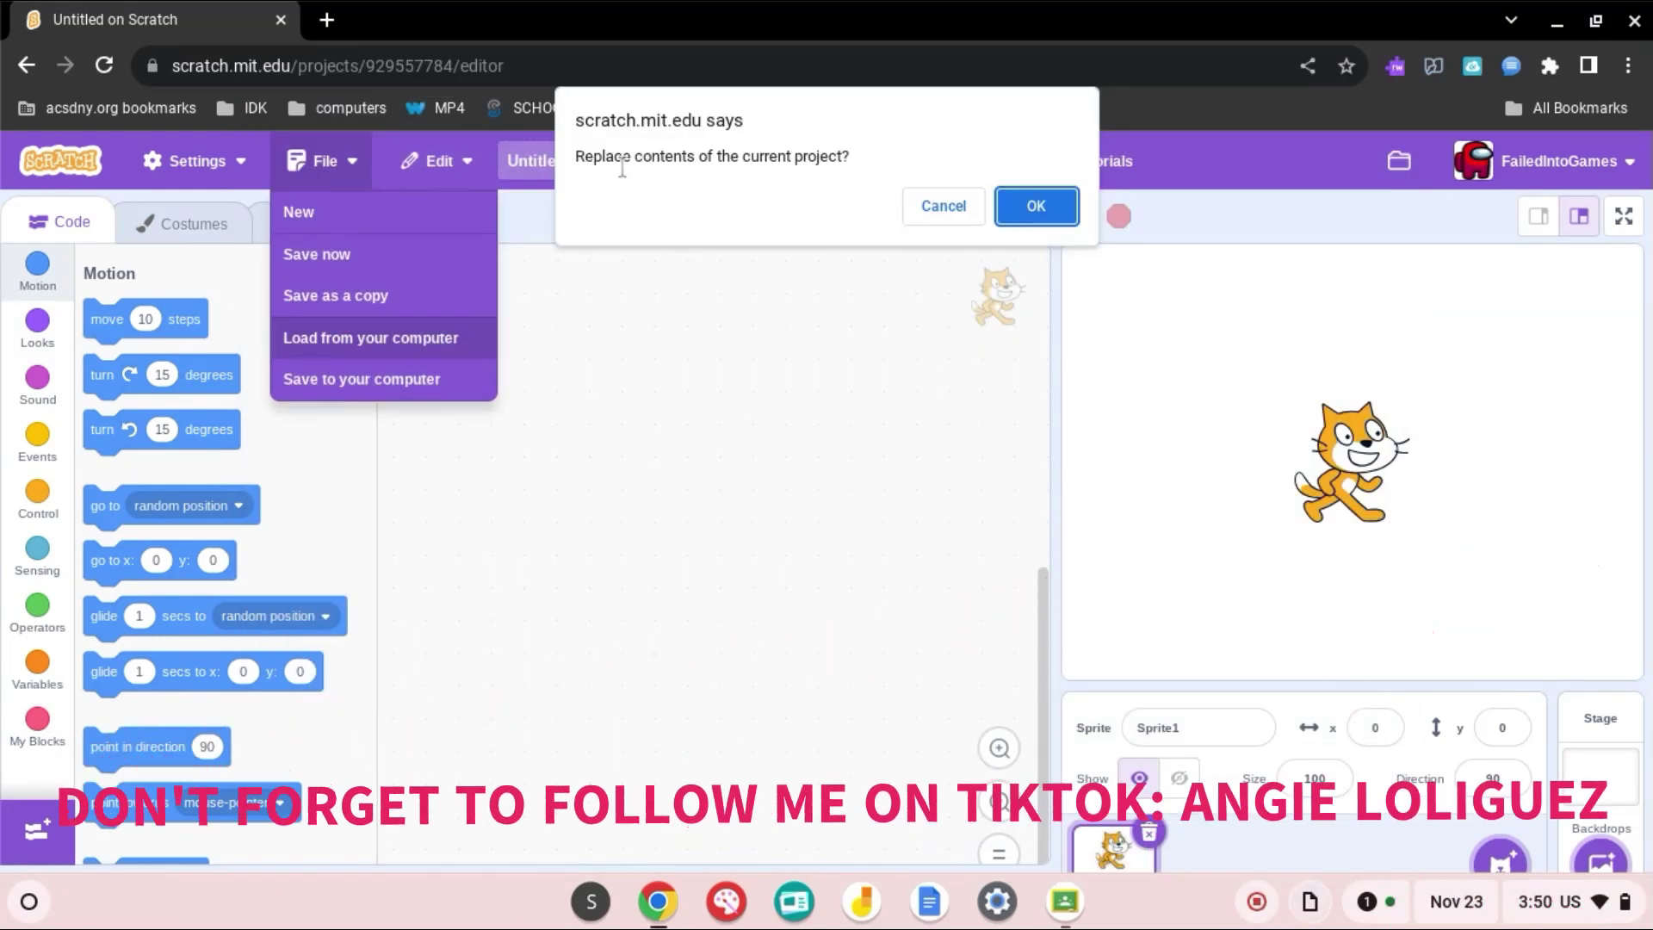
{"action": "left_click", "coordinate": [1020, 211]}
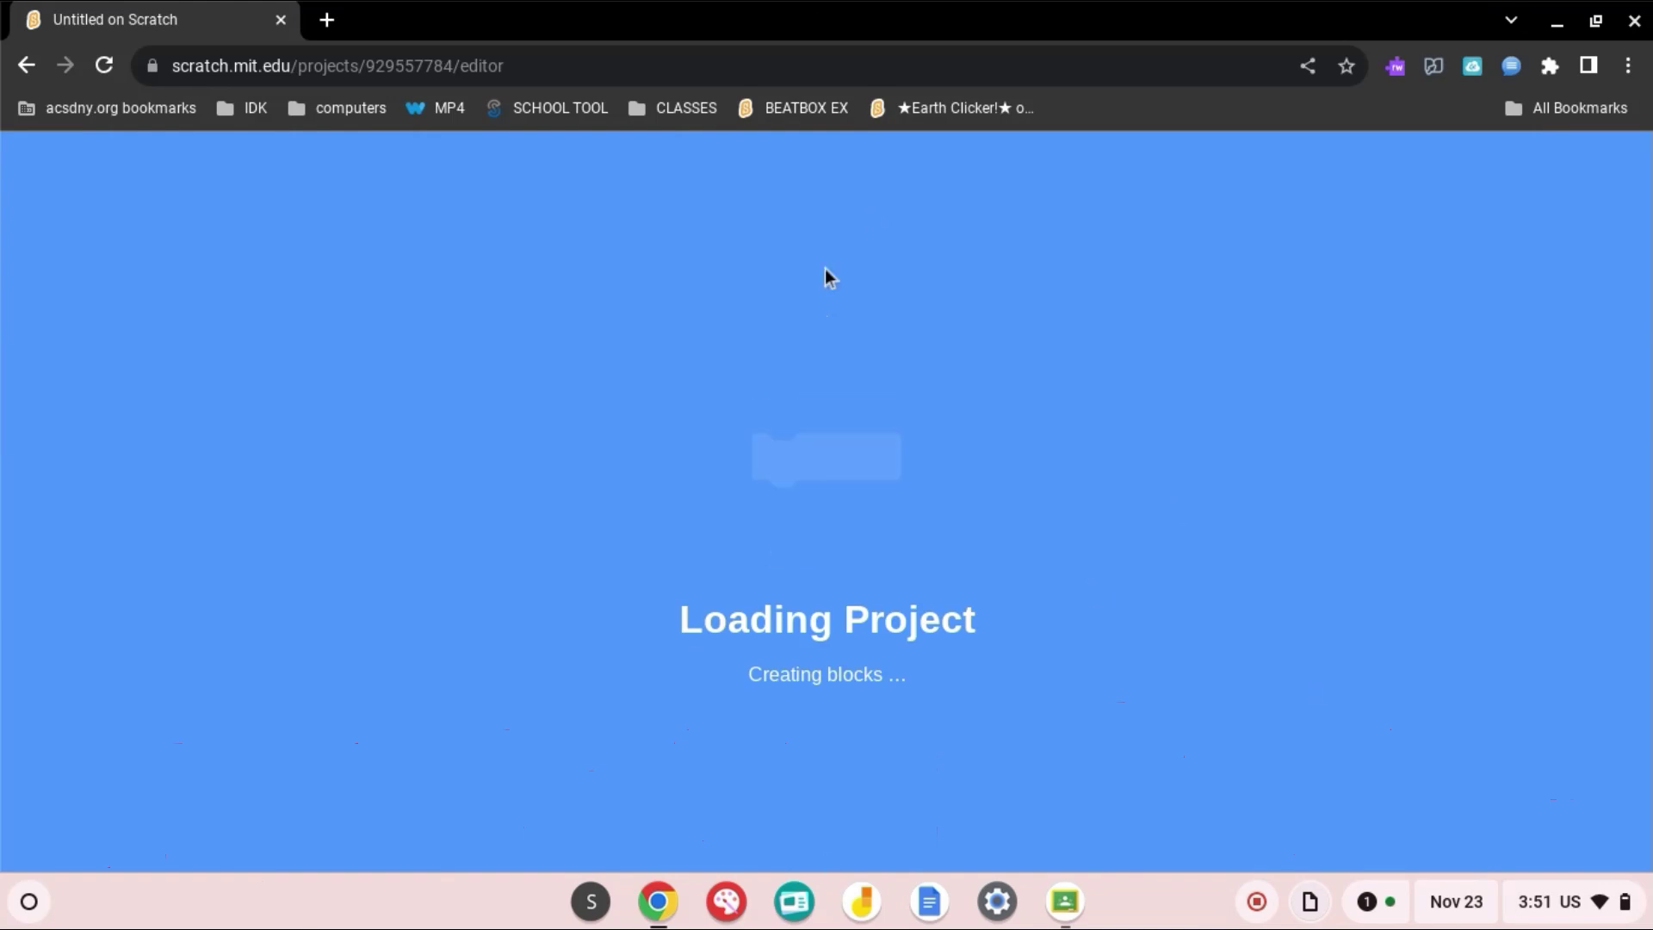
{"action": "scroll", "coordinate": [668, 705], "scroll_direction": "up", "scroll_amount": 5}
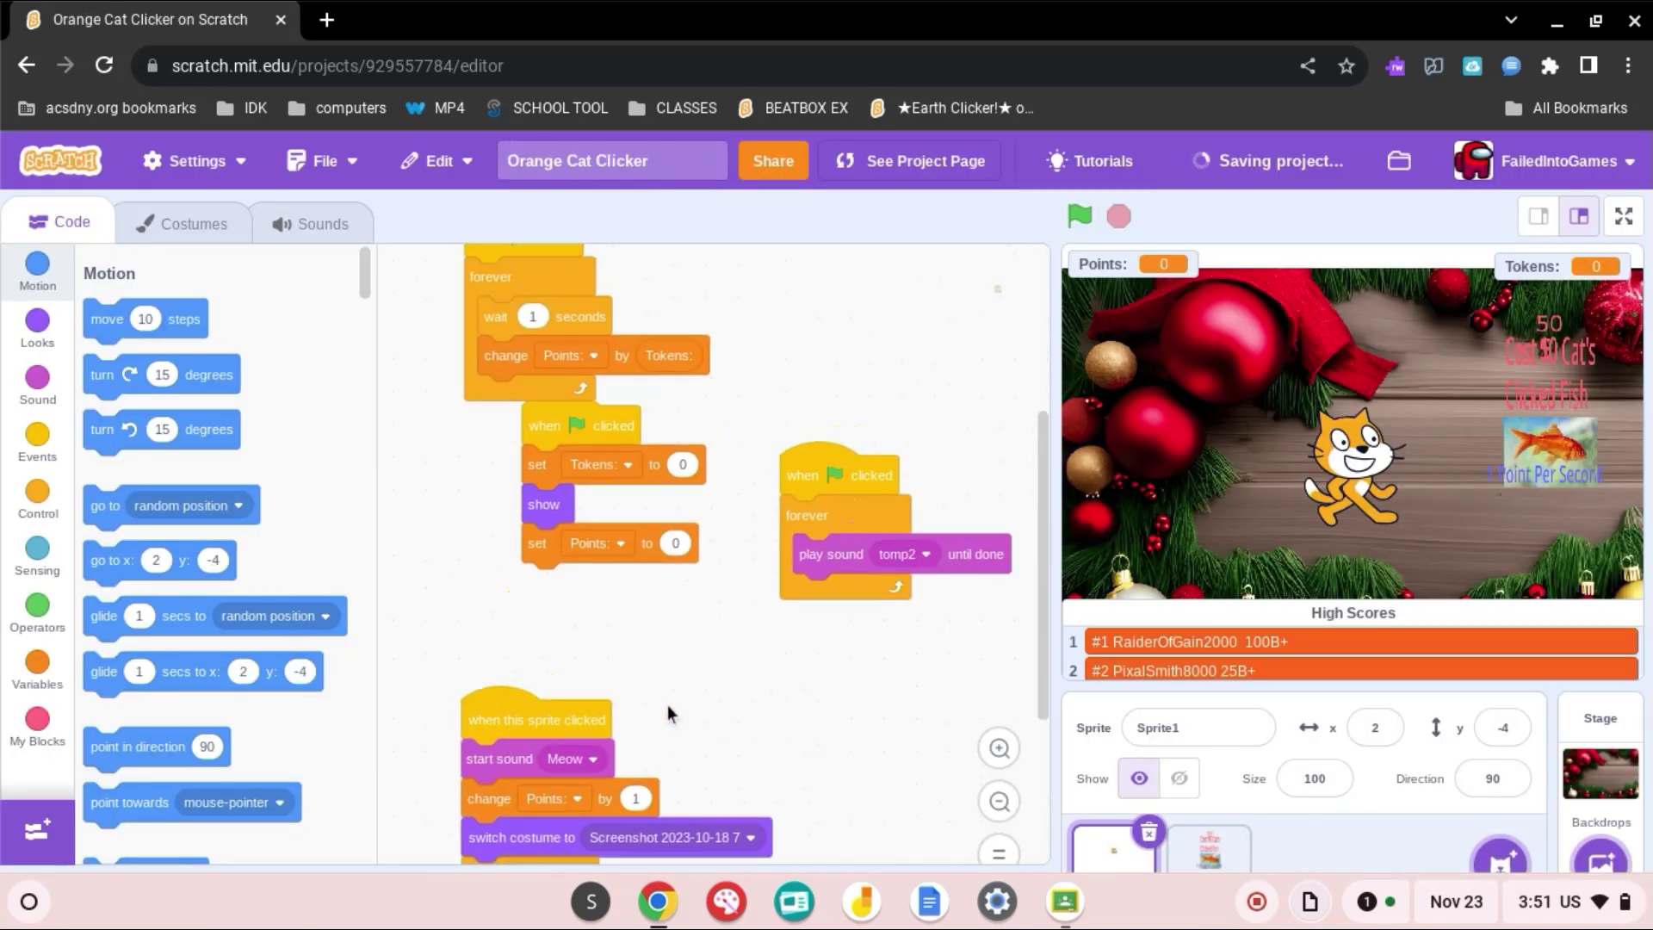
{"action": "left_click_drag", "start_coordinate": [818, 495], "coordinate": [771, 601]}
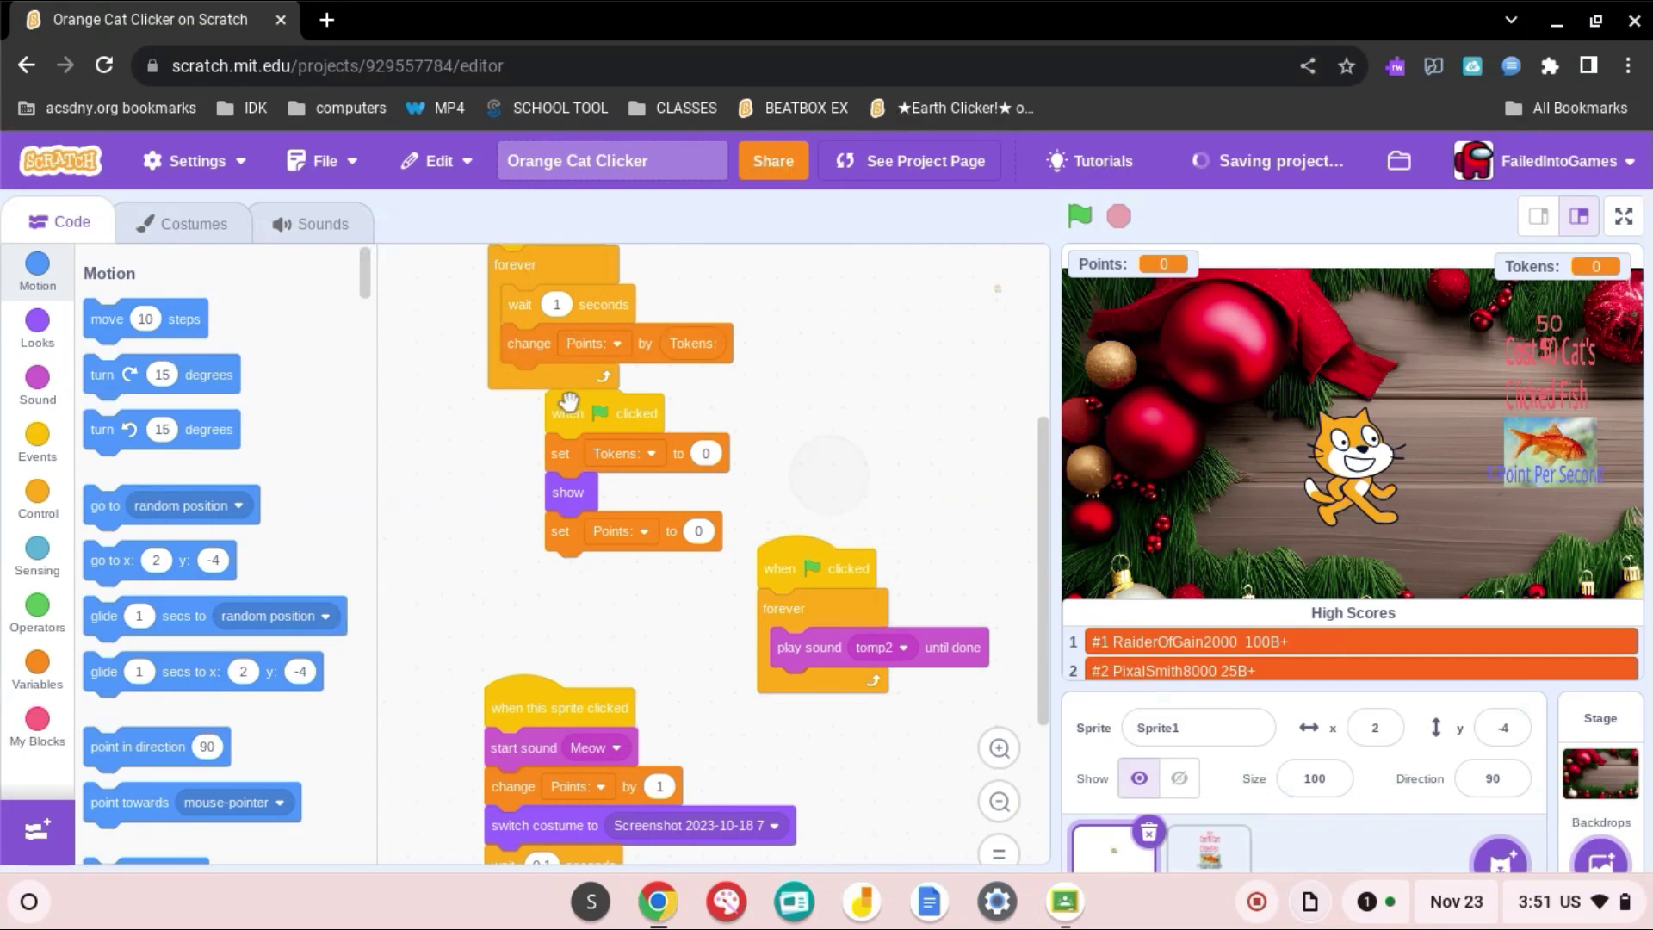
{"action": "left_click_drag", "start_coordinate": [578, 435], "coordinate": [528, 498]}
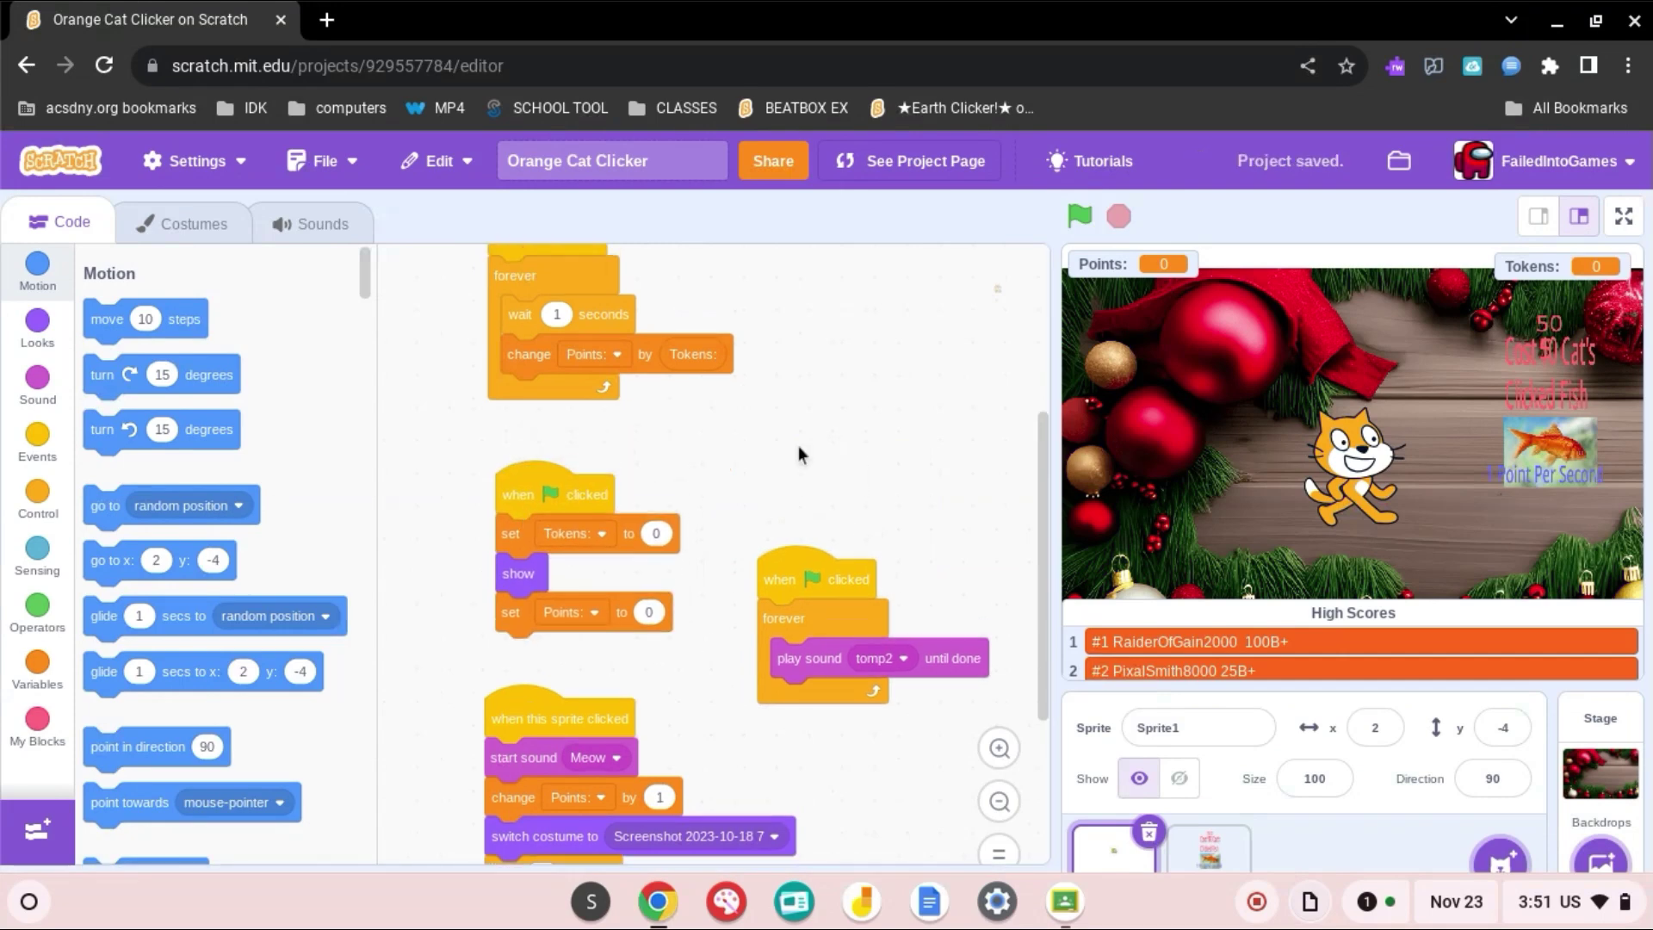
{"action": "scroll", "coordinate": [799, 446], "scroll_direction": "left", "scroll_amount": 3}
Step: Replace the title 'Orange Cat Clicker' with 'CAT CLICKER'
{"action": "left_click", "coordinate": [598, 160]}
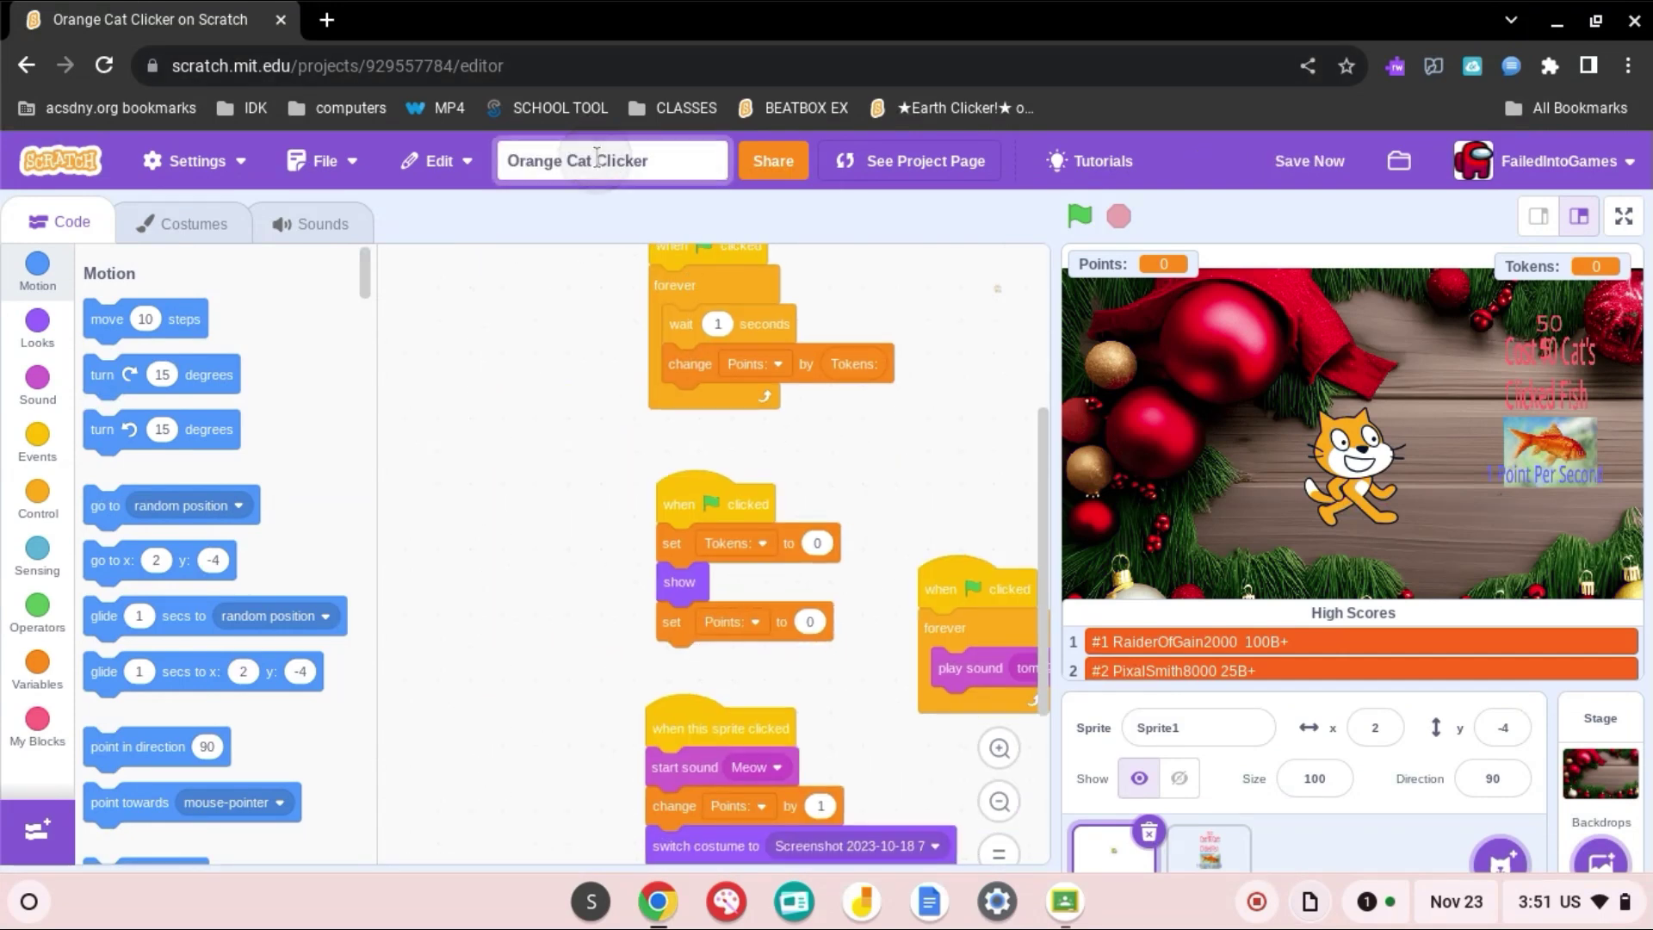
{"action": "key", "text": "ctrl+a"}
{"action": "key", "text": "BackSpace"}
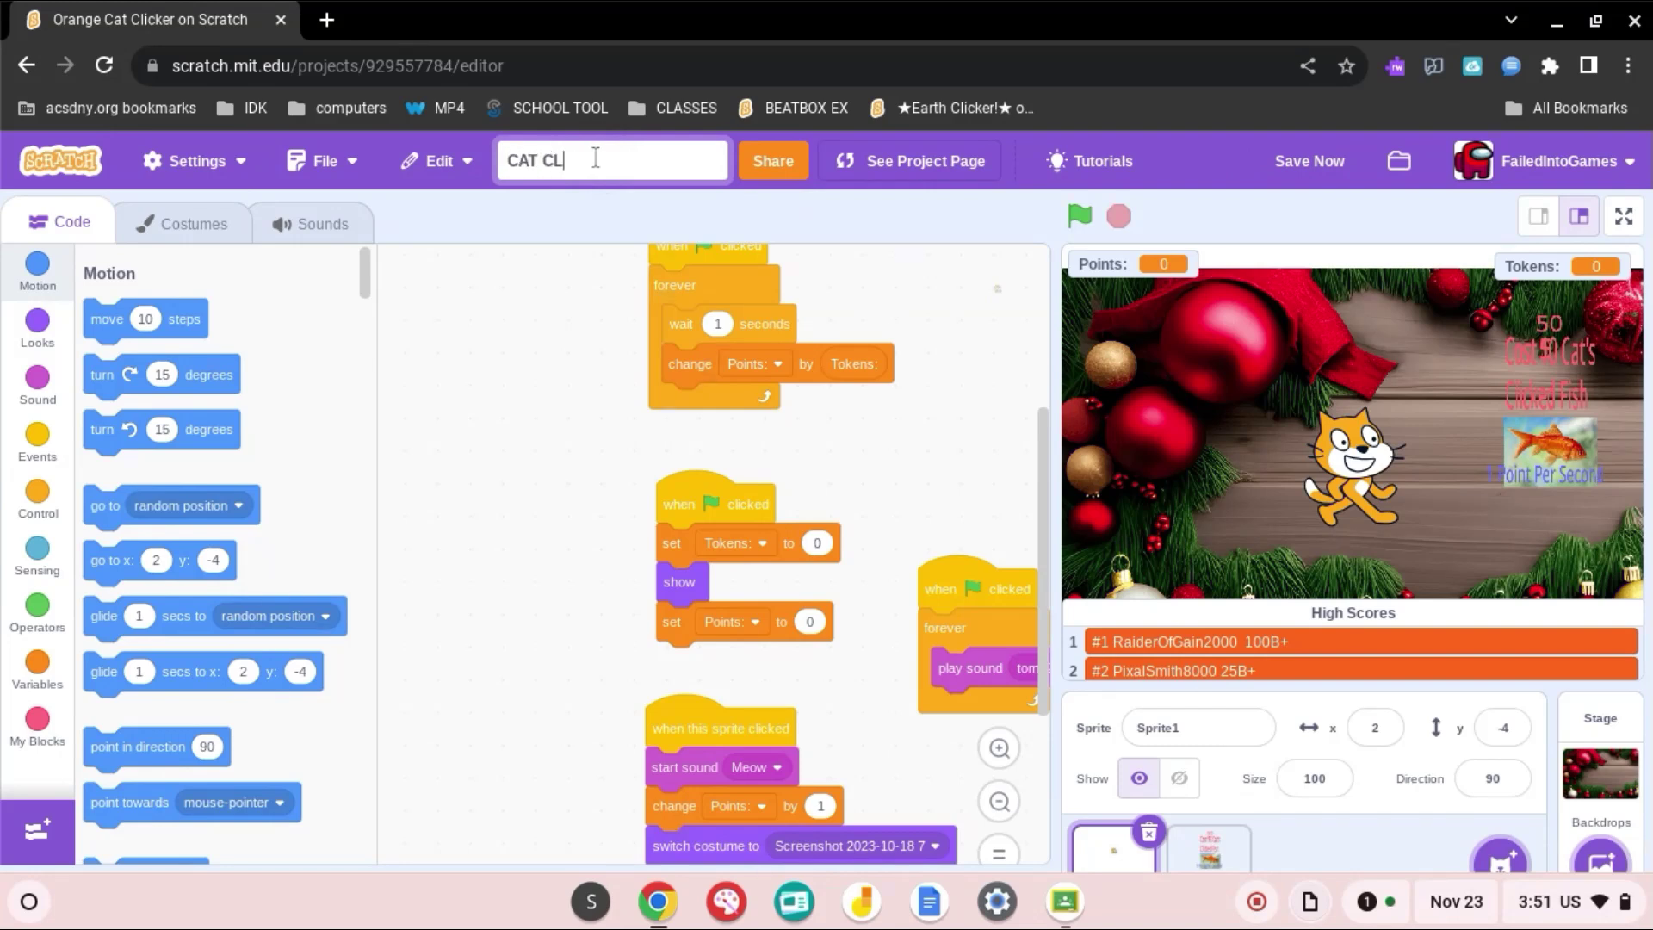
{"action": "key", "text": "Return"}
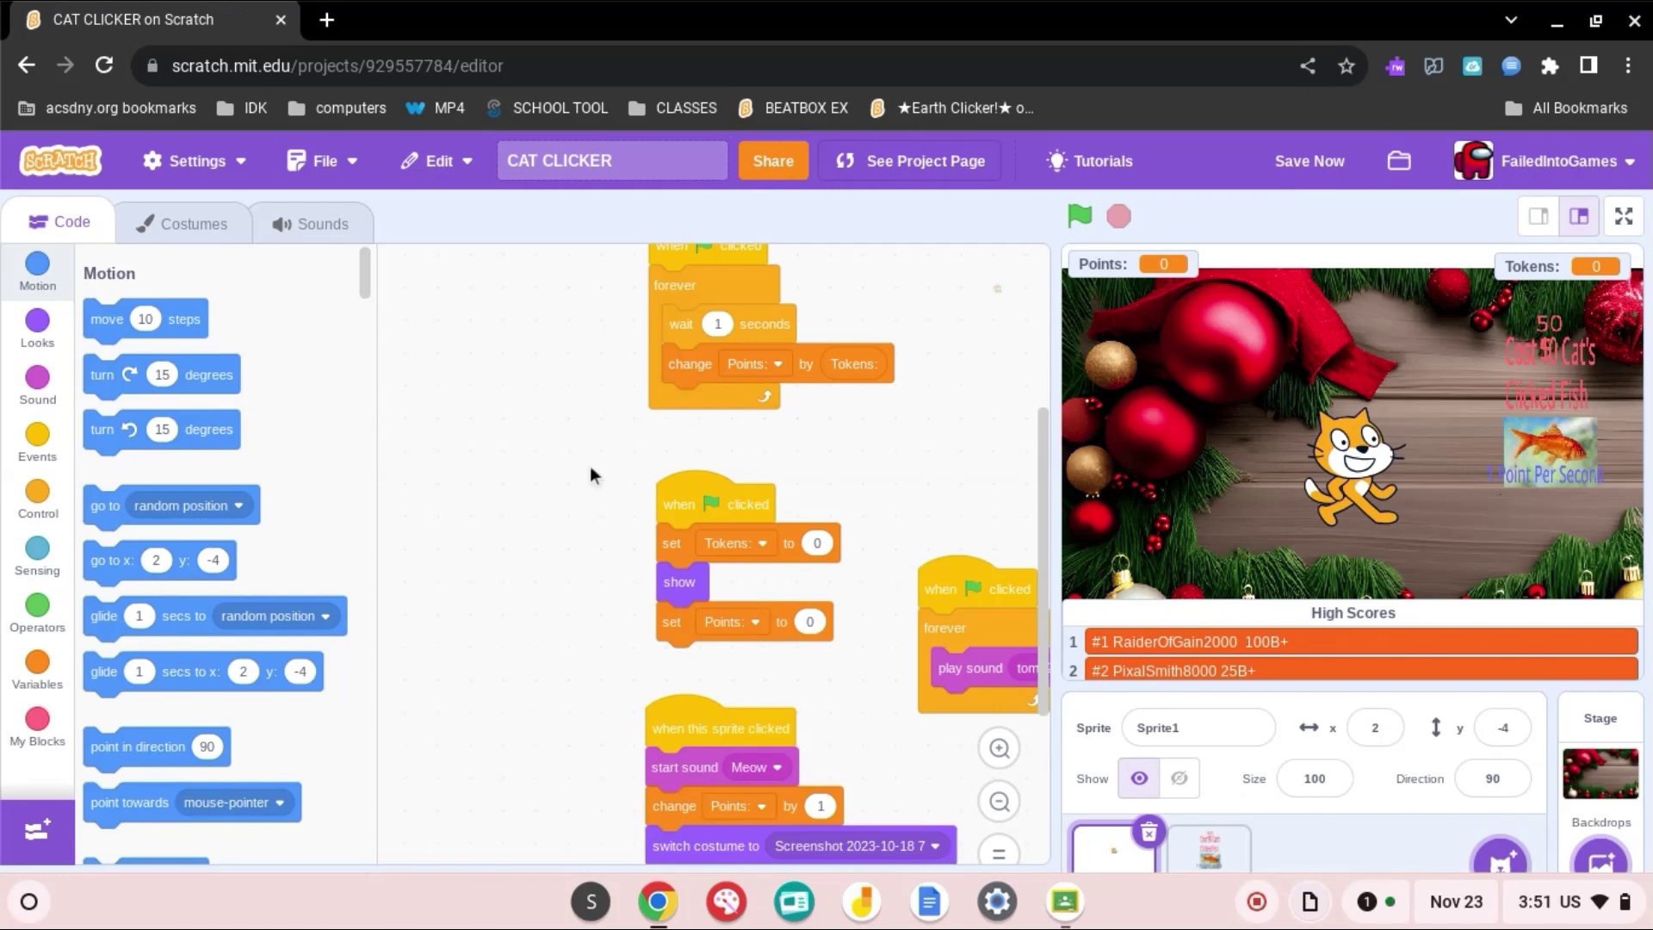
{"action": "scroll", "coordinate": [768, 515], "scroll_direction": "down", "scroll_amount": 4}
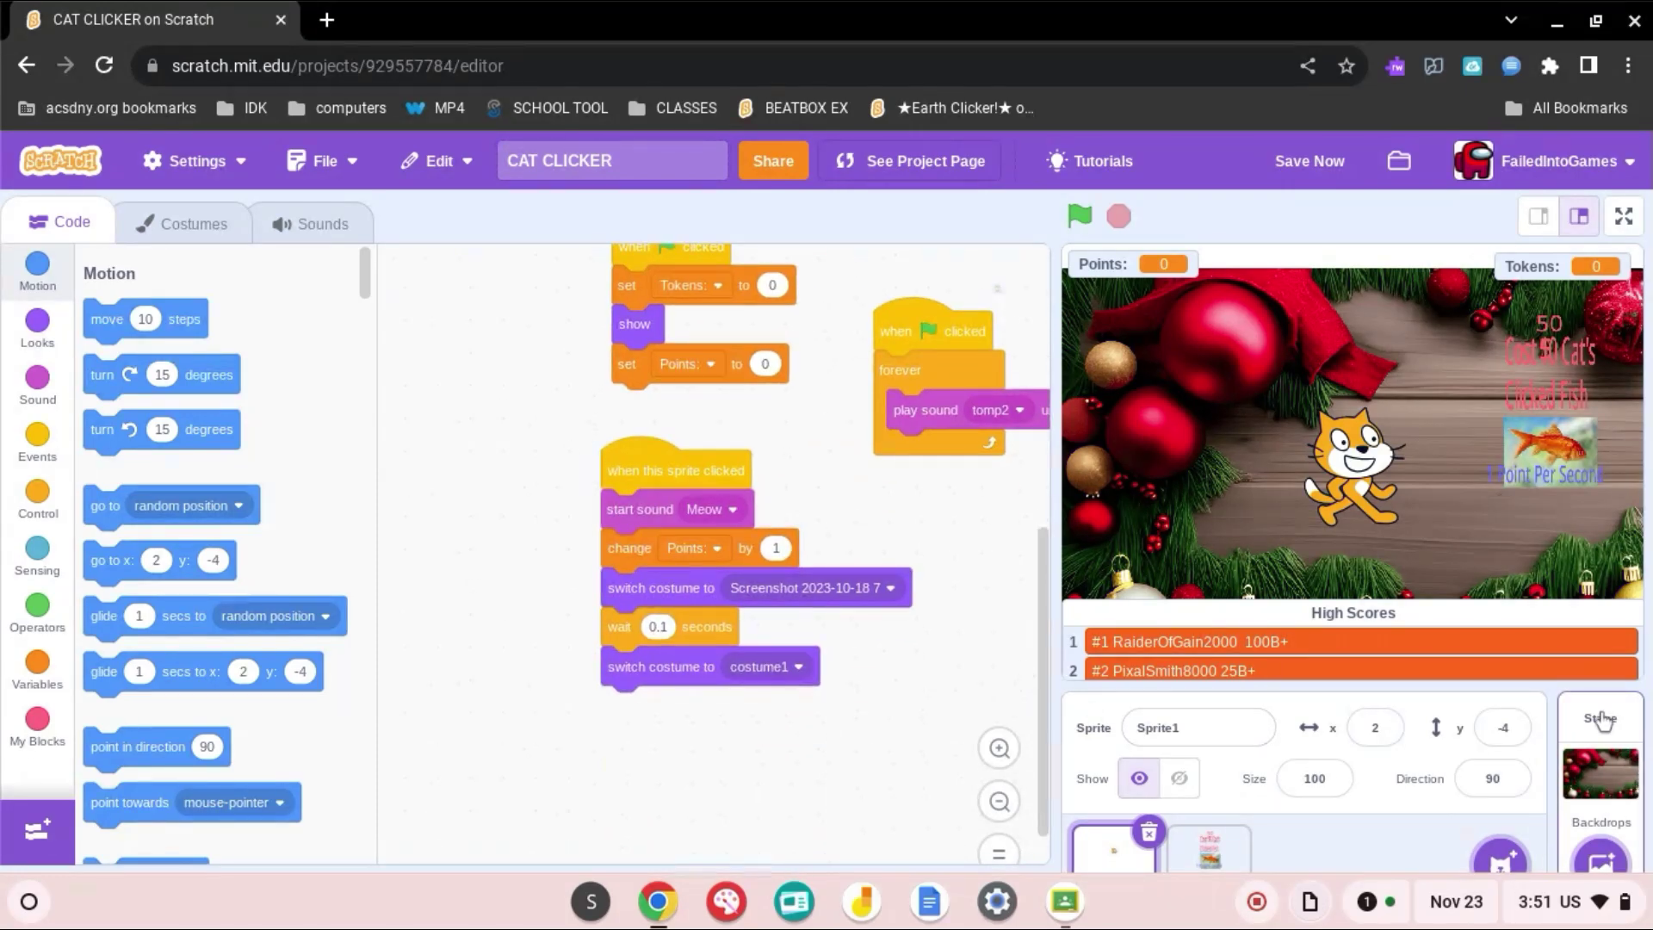
Step: Write an enlarged 'BY JOSE' in the Stage backdrop's top-left corner and save
{"action": "left_click", "coordinate": [1602, 756]}
{"action": "left_click", "coordinate": [195, 226]}
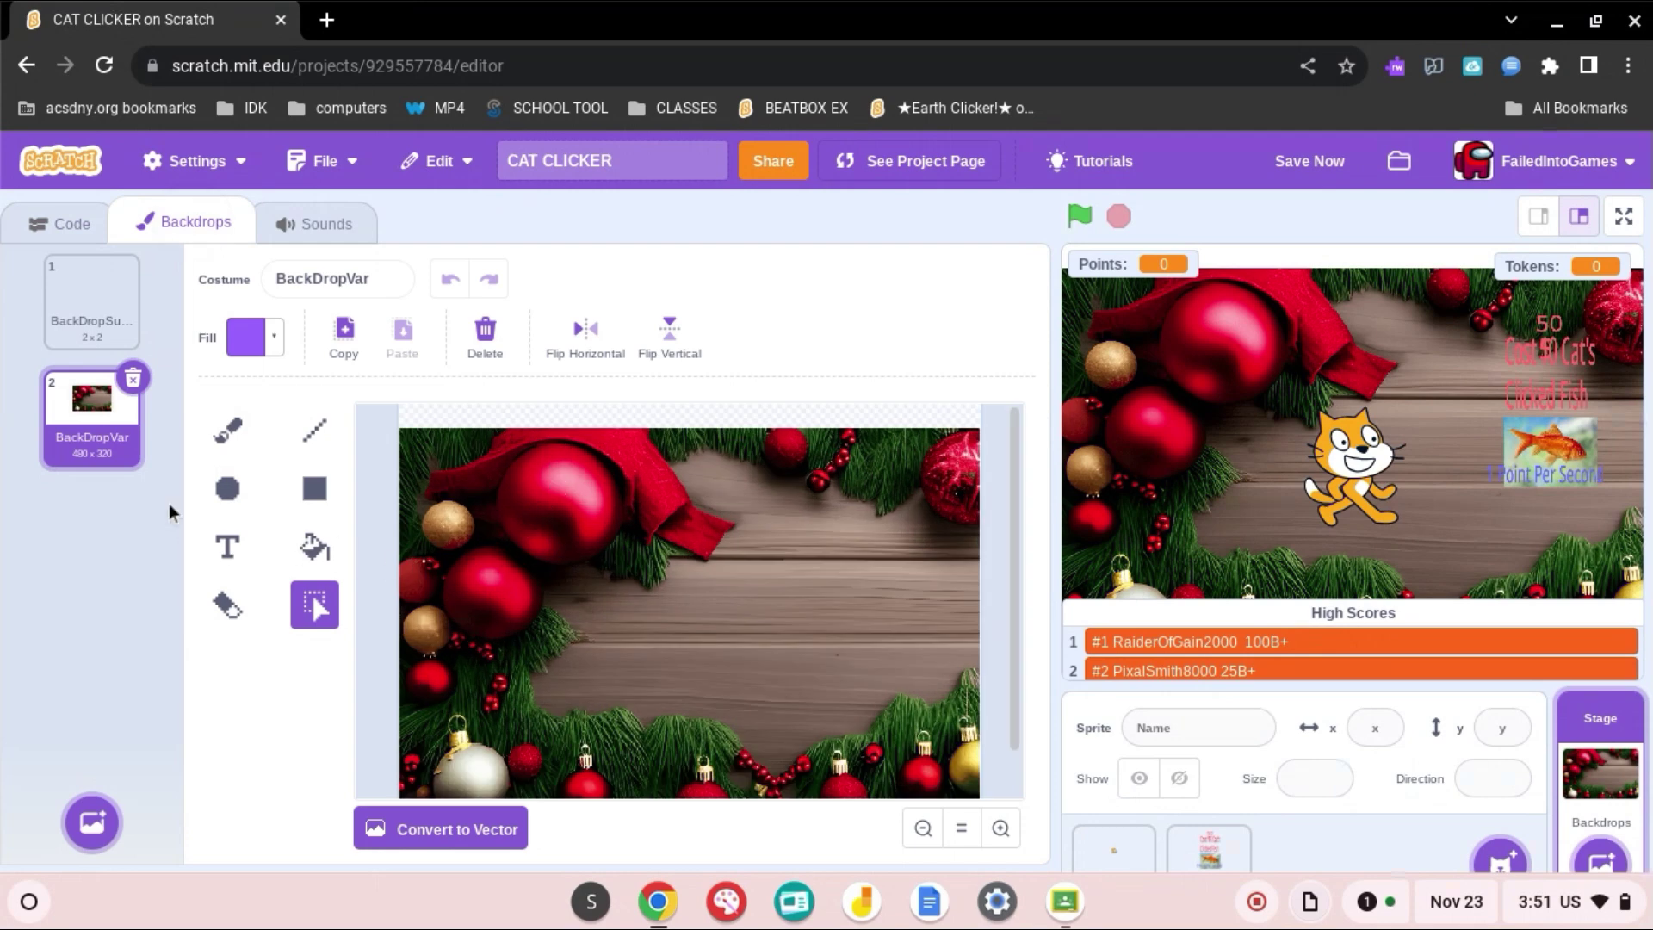
{"action": "left_click", "coordinate": [237, 565]}
{"action": "left_click", "coordinate": [444, 542]}
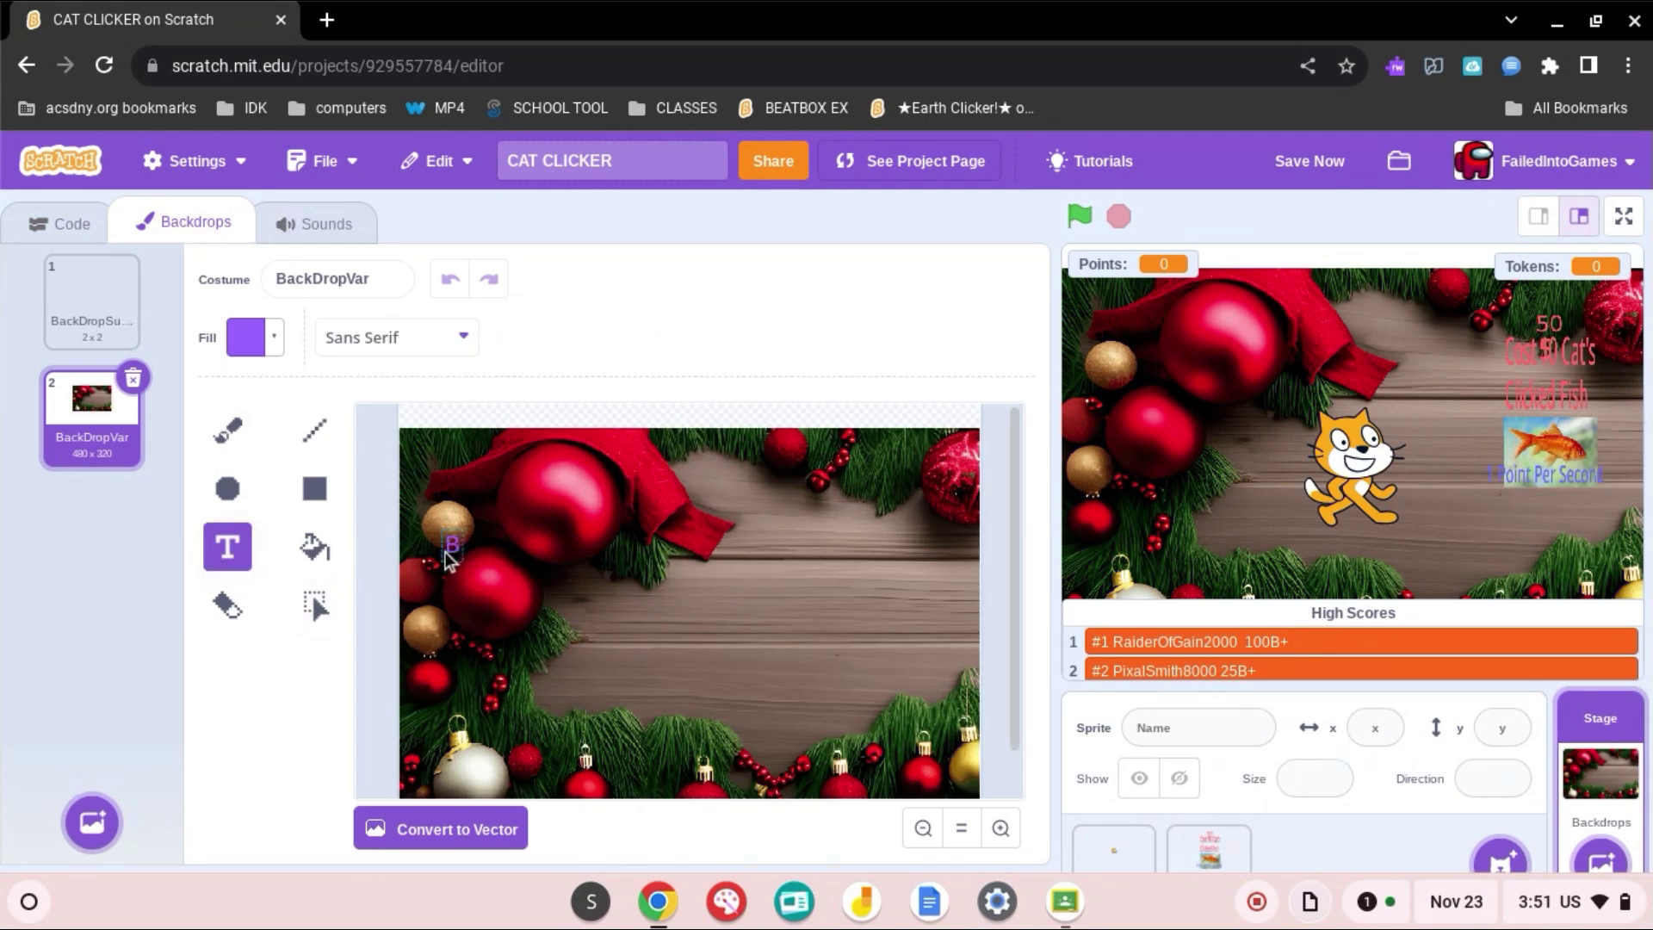
{"action": "type", "text": "BY JOSE"}
{"action": "mouse_move", "coordinate": [534, 559]}
{"action": "left_mouse_down"}
{"action": "mouse_move", "coordinate": [572, 577]}
{"action": "mouse_move", "coordinate": [509, 469]}
{"action": "left_mouse_up"}
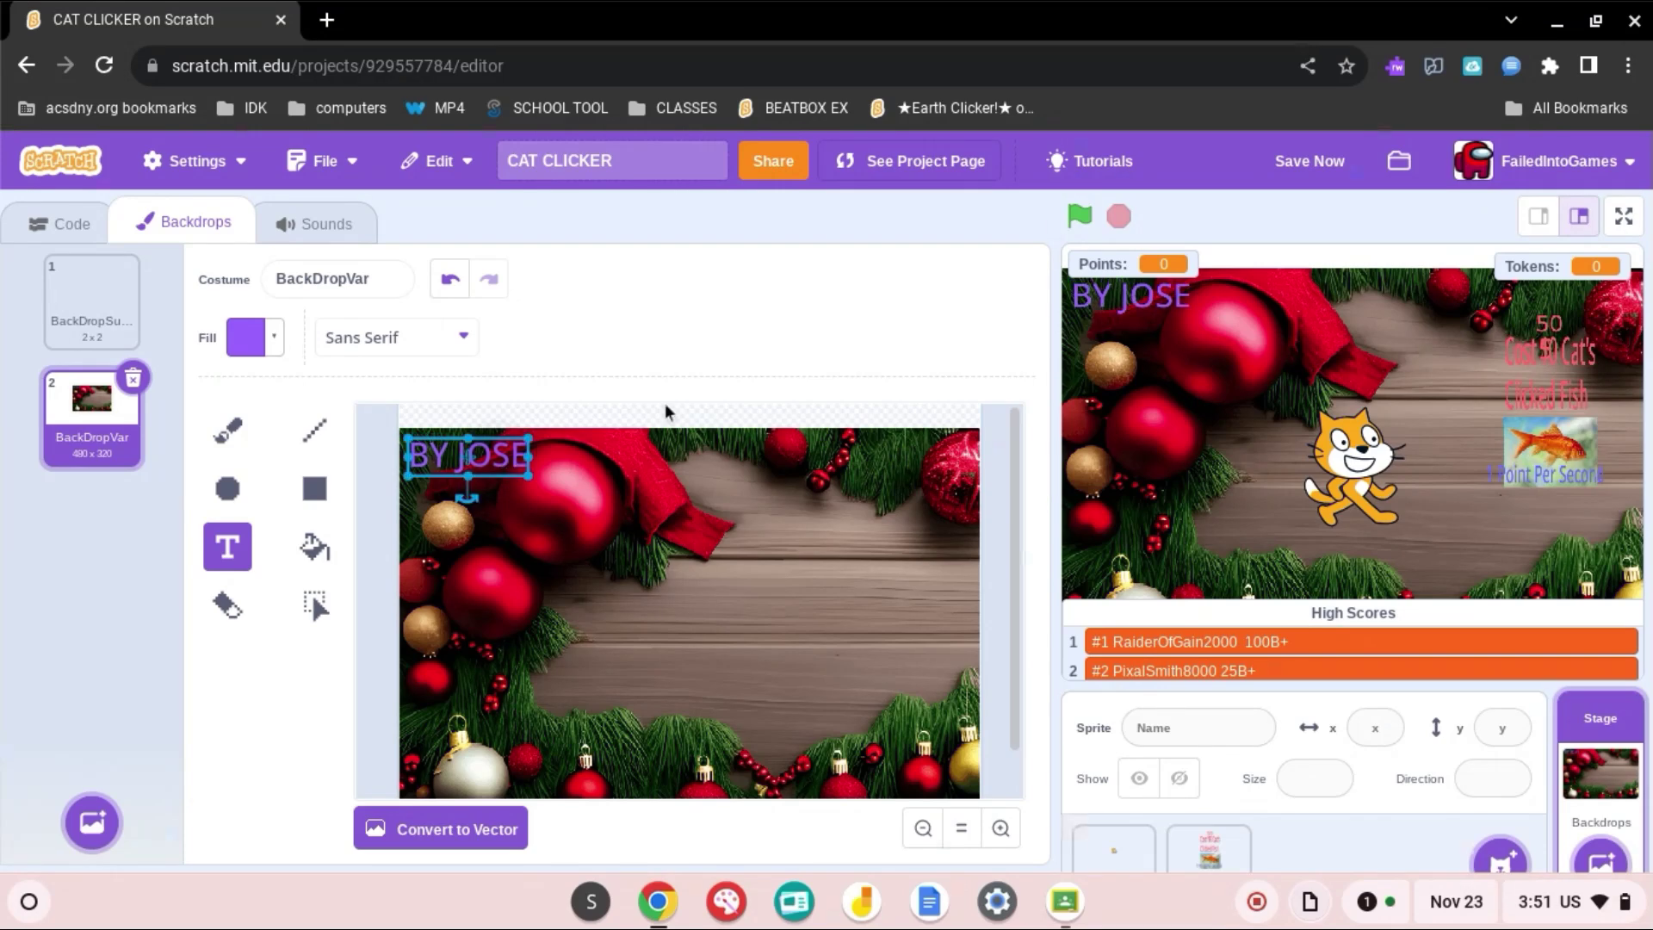
{"action": "left_click", "coordinate": [1313, 162]}
Step: Share CAT CLICKER and click the cat on its project page until points reach 6
{"action": "left_click", "coordinate": [775, 166]}
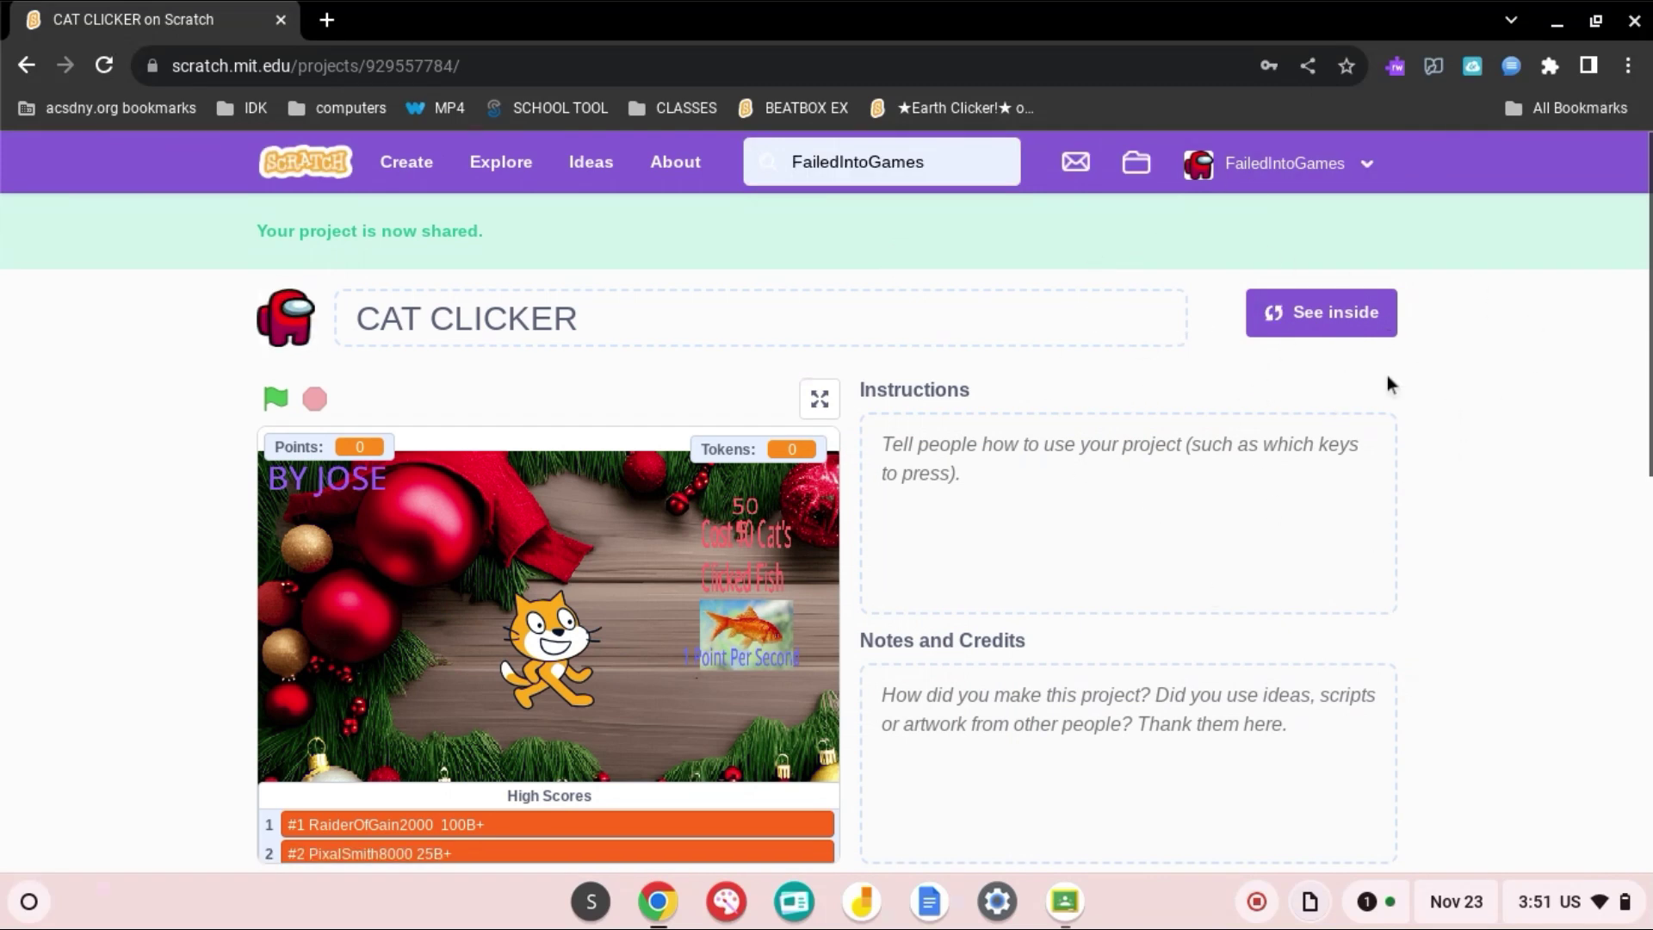
{"action": "scroll", "coordinate": [1388, 377], "scroll_direction": "down", "scroll_amount": 1}
{"action": "scroll", "coordinate": [1276, 383], "scroll_direction": "up", "scroll_amount": 1}
{"action": "scroll", "coordinate": [941, 475], "scroll_direction": "down", "scroll_amount": 2}
{"action": "left_click", "coordinate": [555, 388]}
{"action": "scroll", "coordinate": [556, 485], "scroll_direction": "up", "scroll_amount": 1}
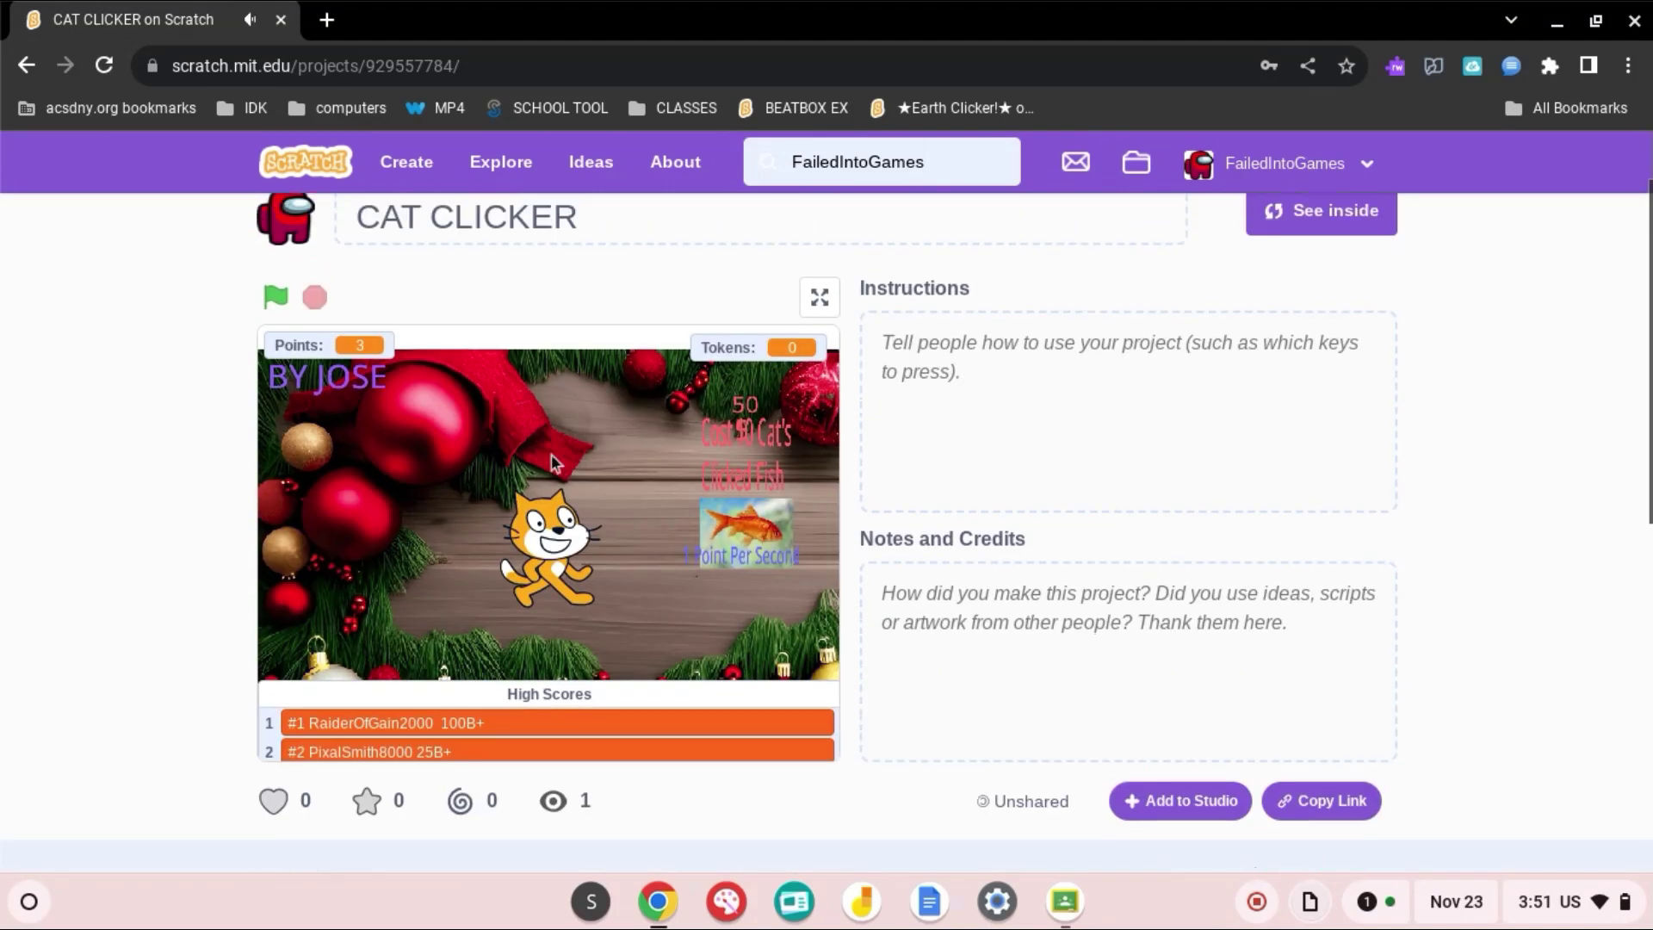
{"action": "left_click", "coordinate": [555, 485]}
{"action": "left_click", "coordinate": [556, 485]}
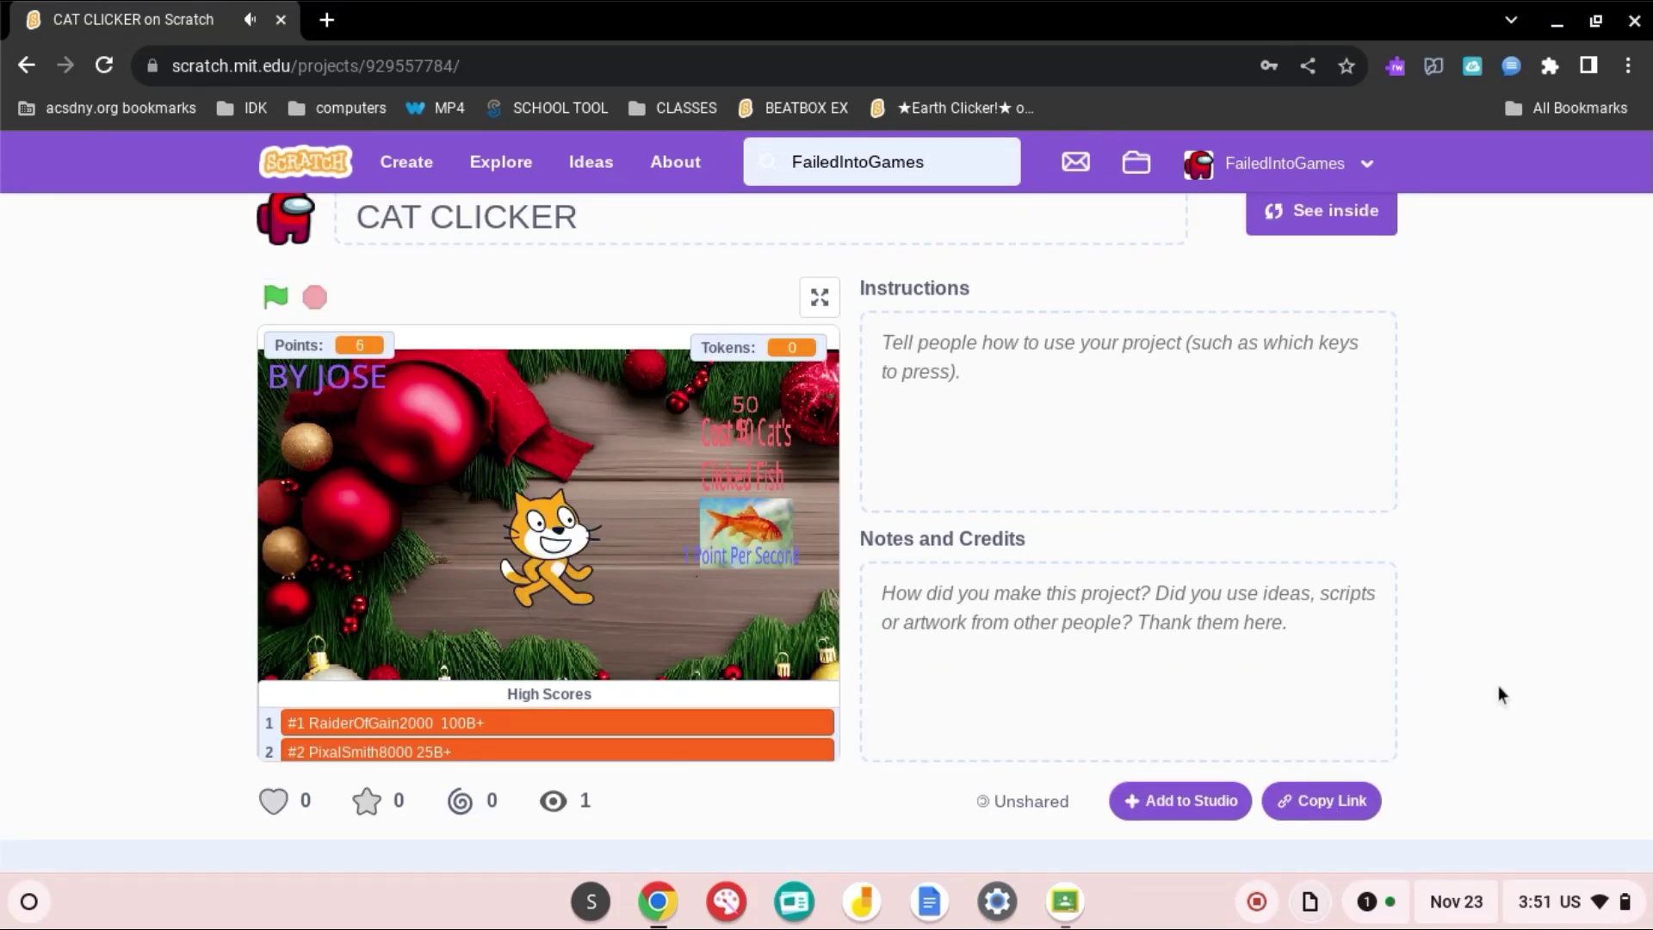